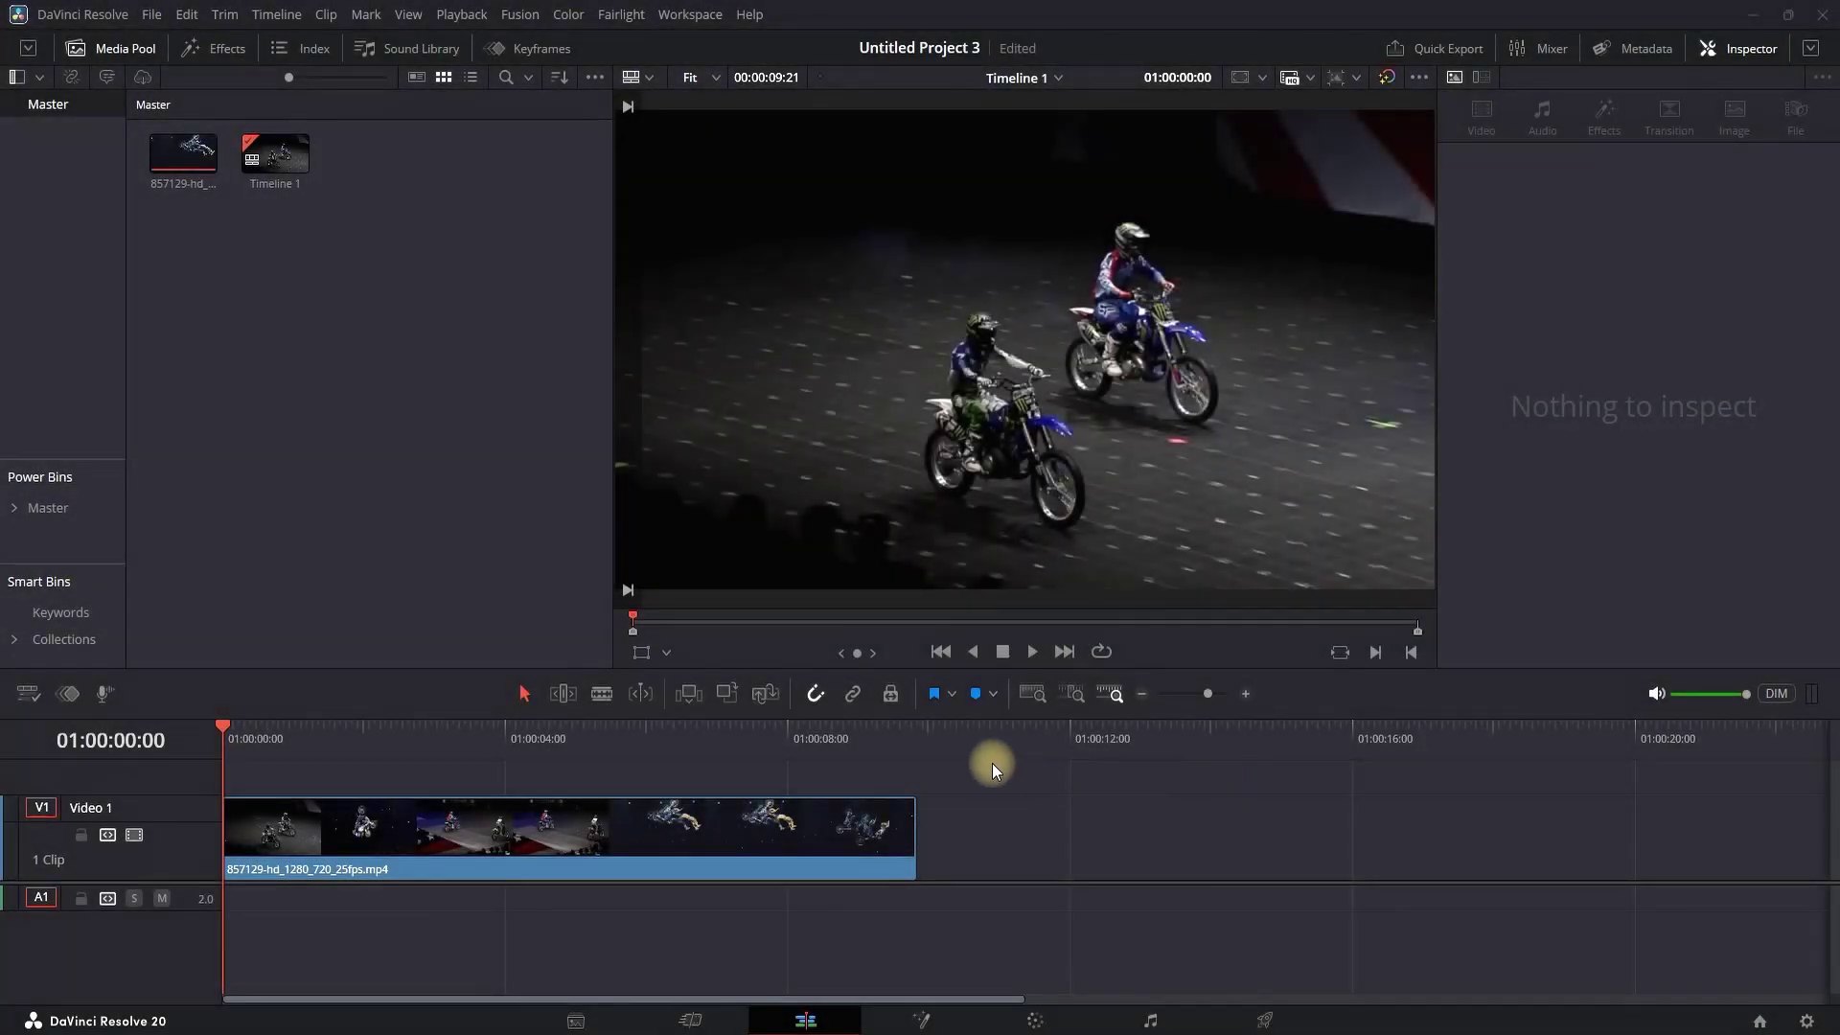
- Turn on Retime Controls for the motocross clip so its Speed Change bar shows 100%
left_click(690, 815)
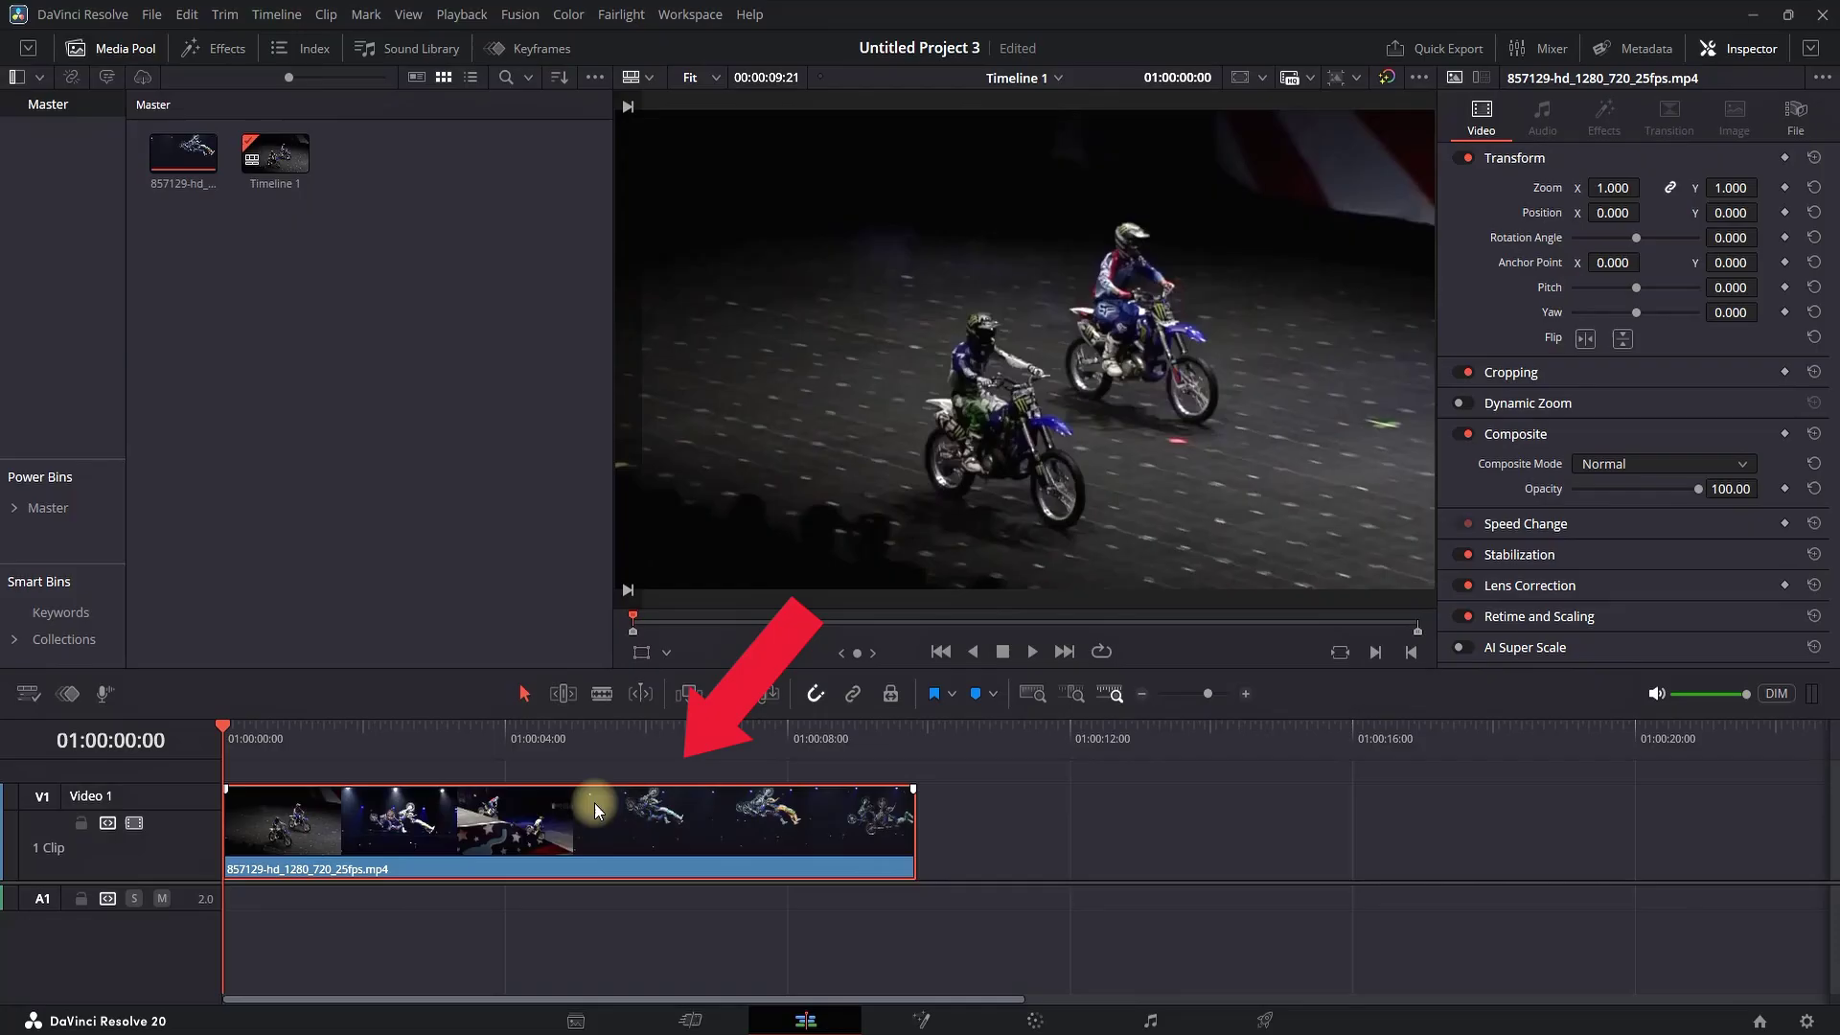
right_click(476, 808)
key("ctrl+r")
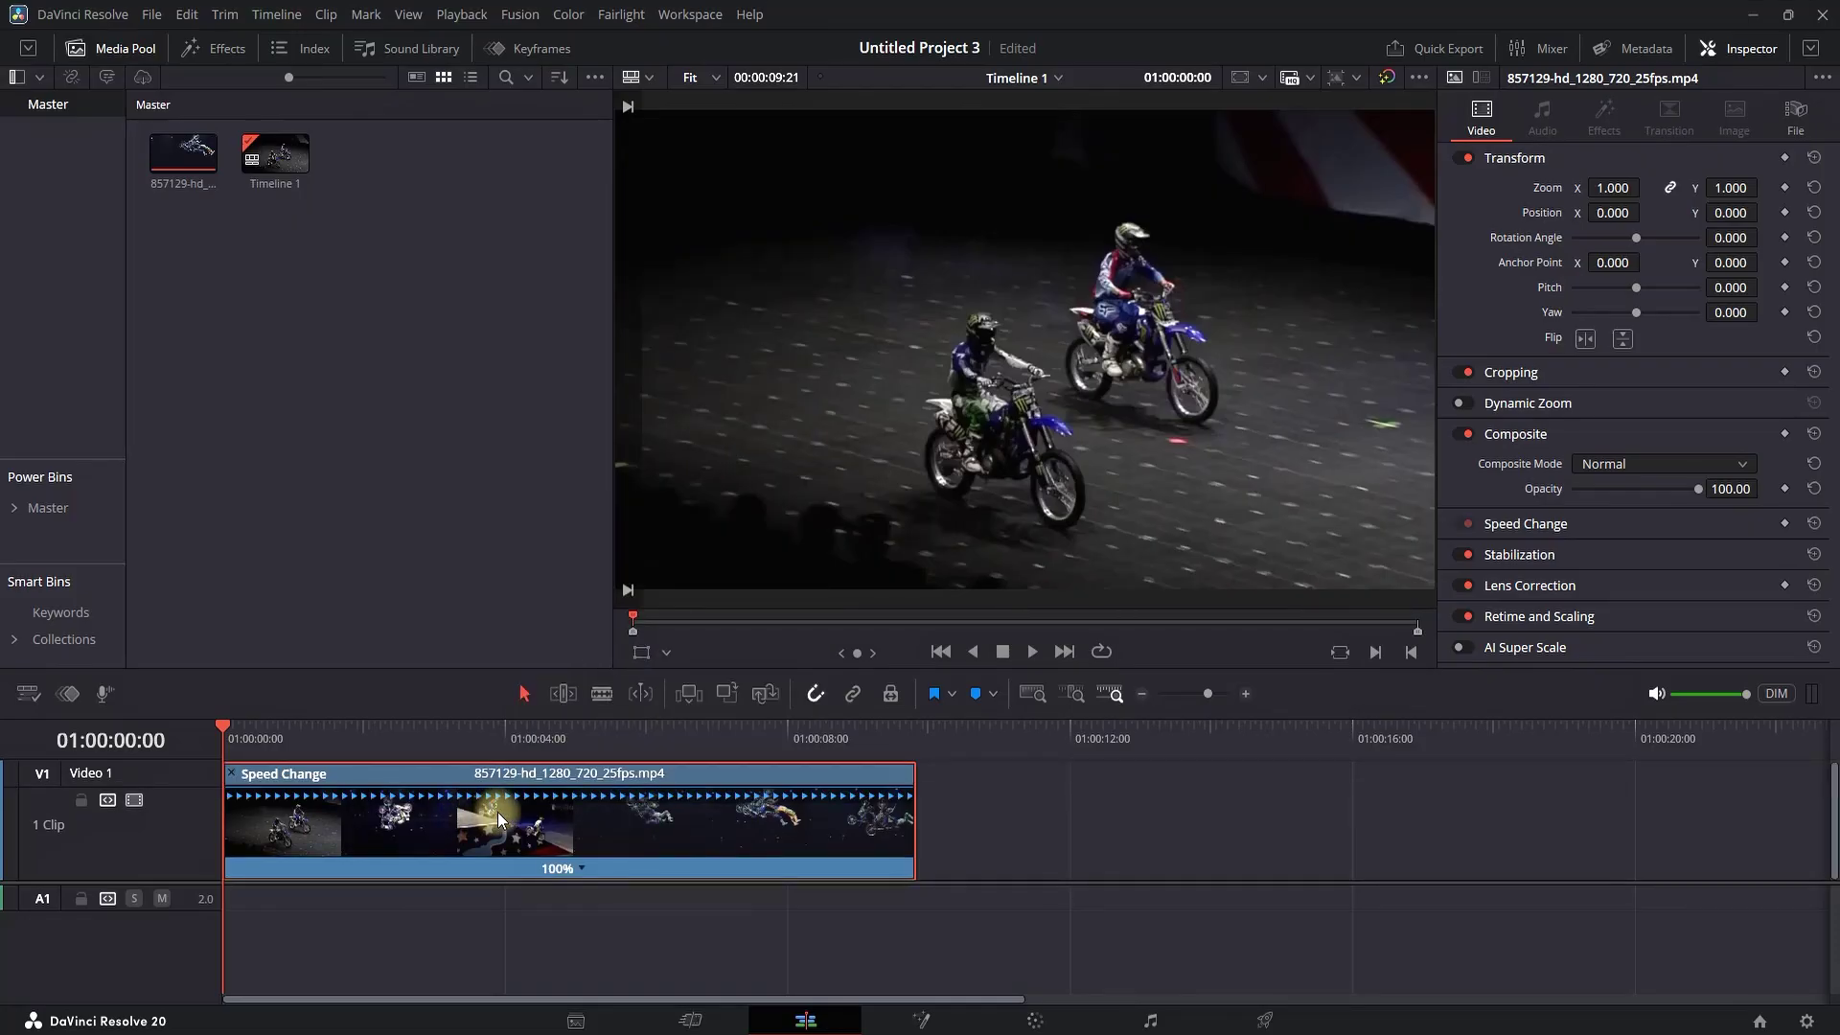
key("ctrl+r")
right_click(497, 813)
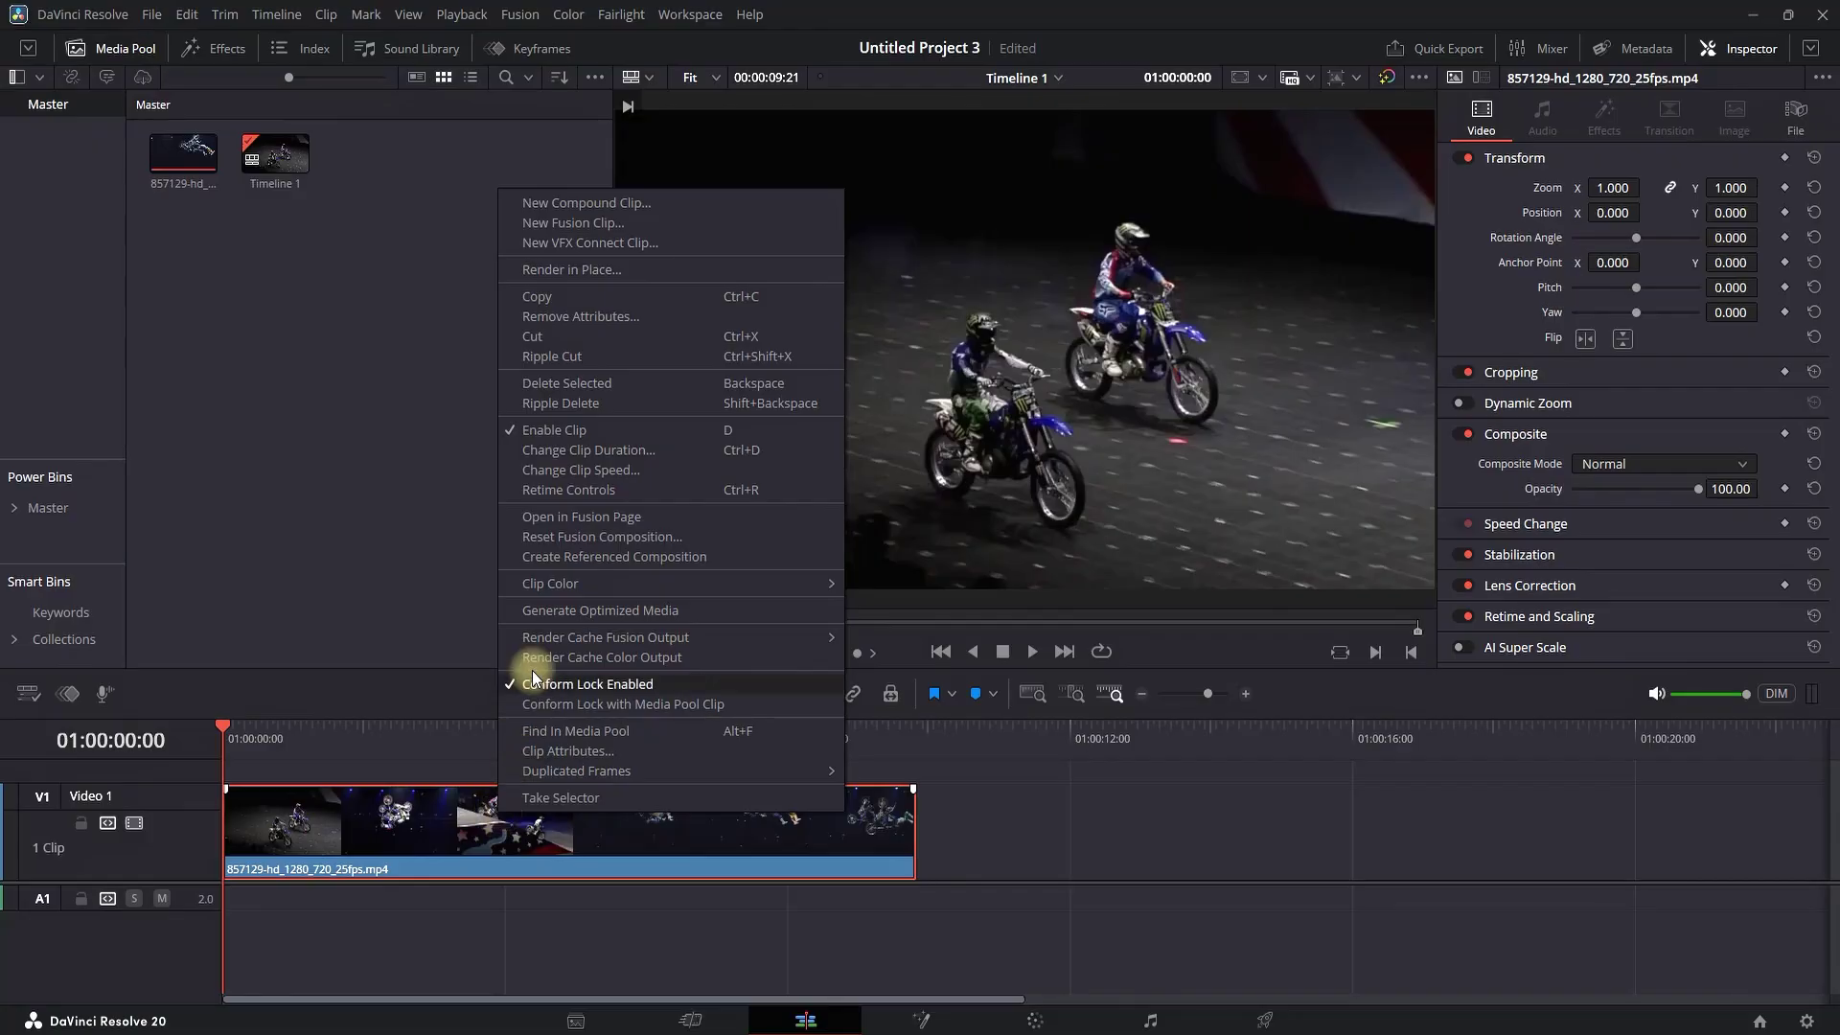
left_click(554, 491)
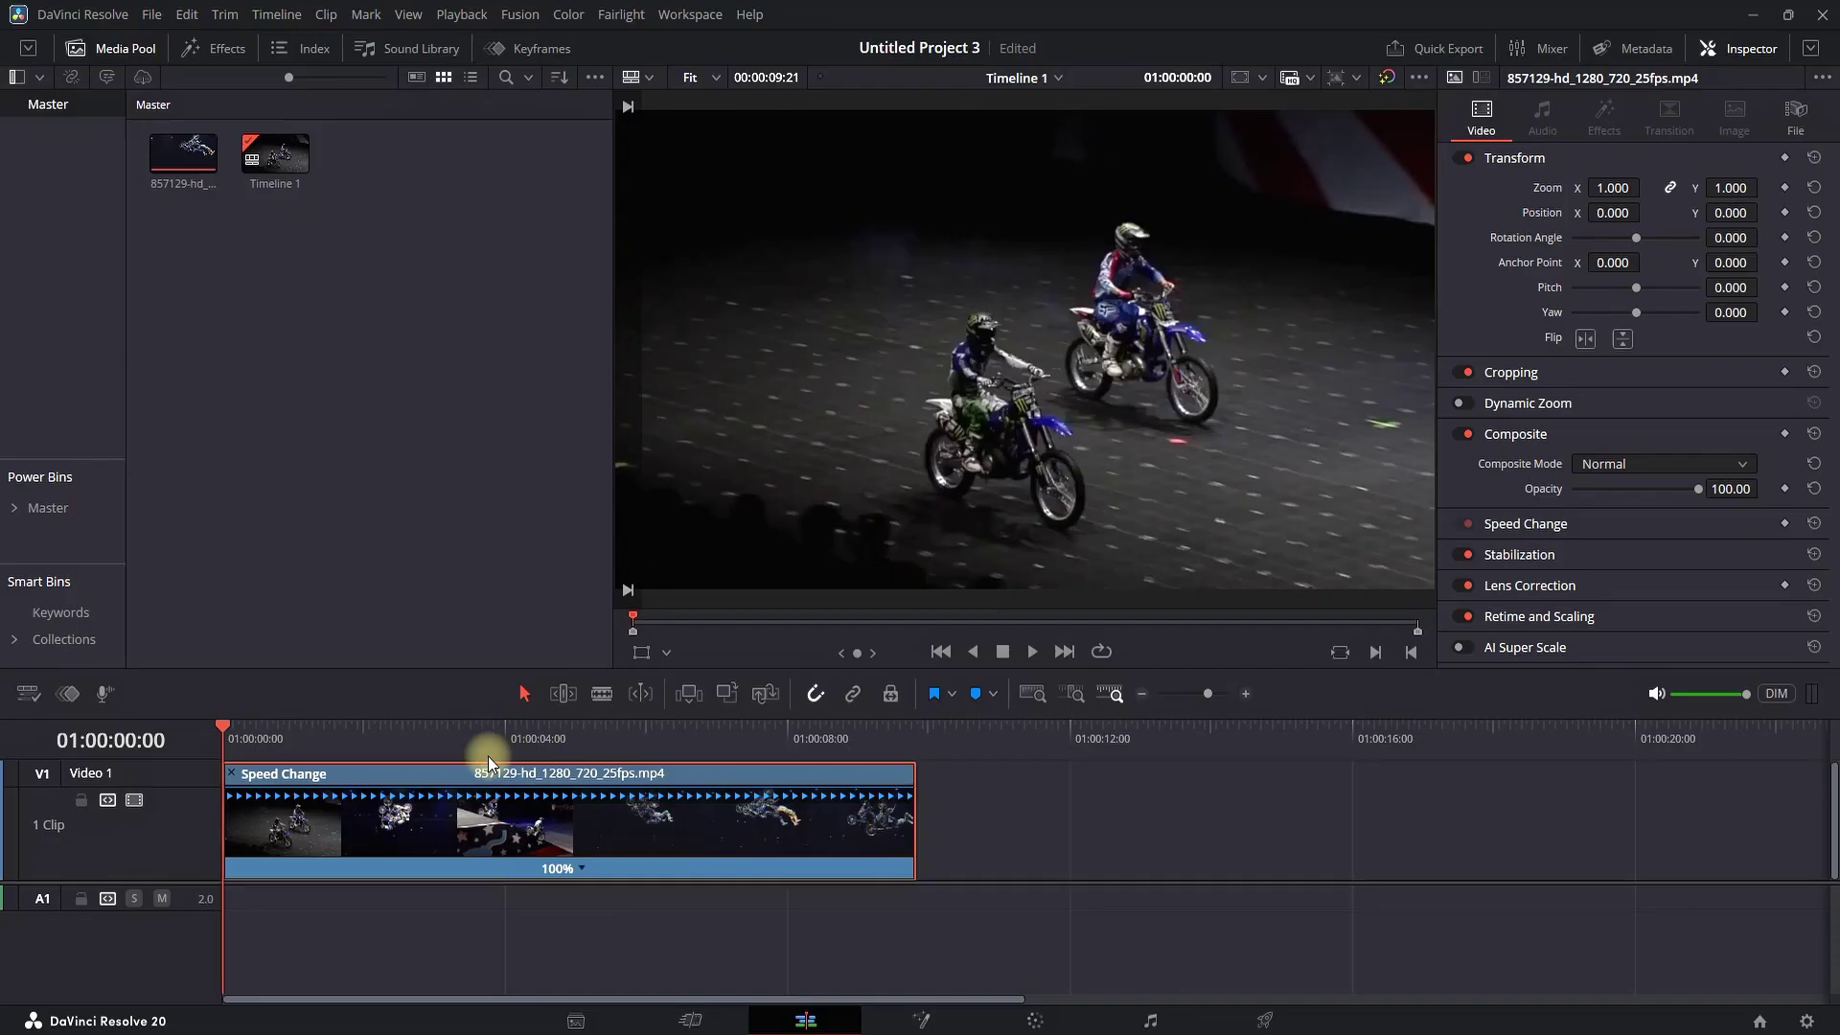
left_click(409, 738)
- Add a speed point where the slowdown should start
left_click_drag(411, 738, 347, 746)
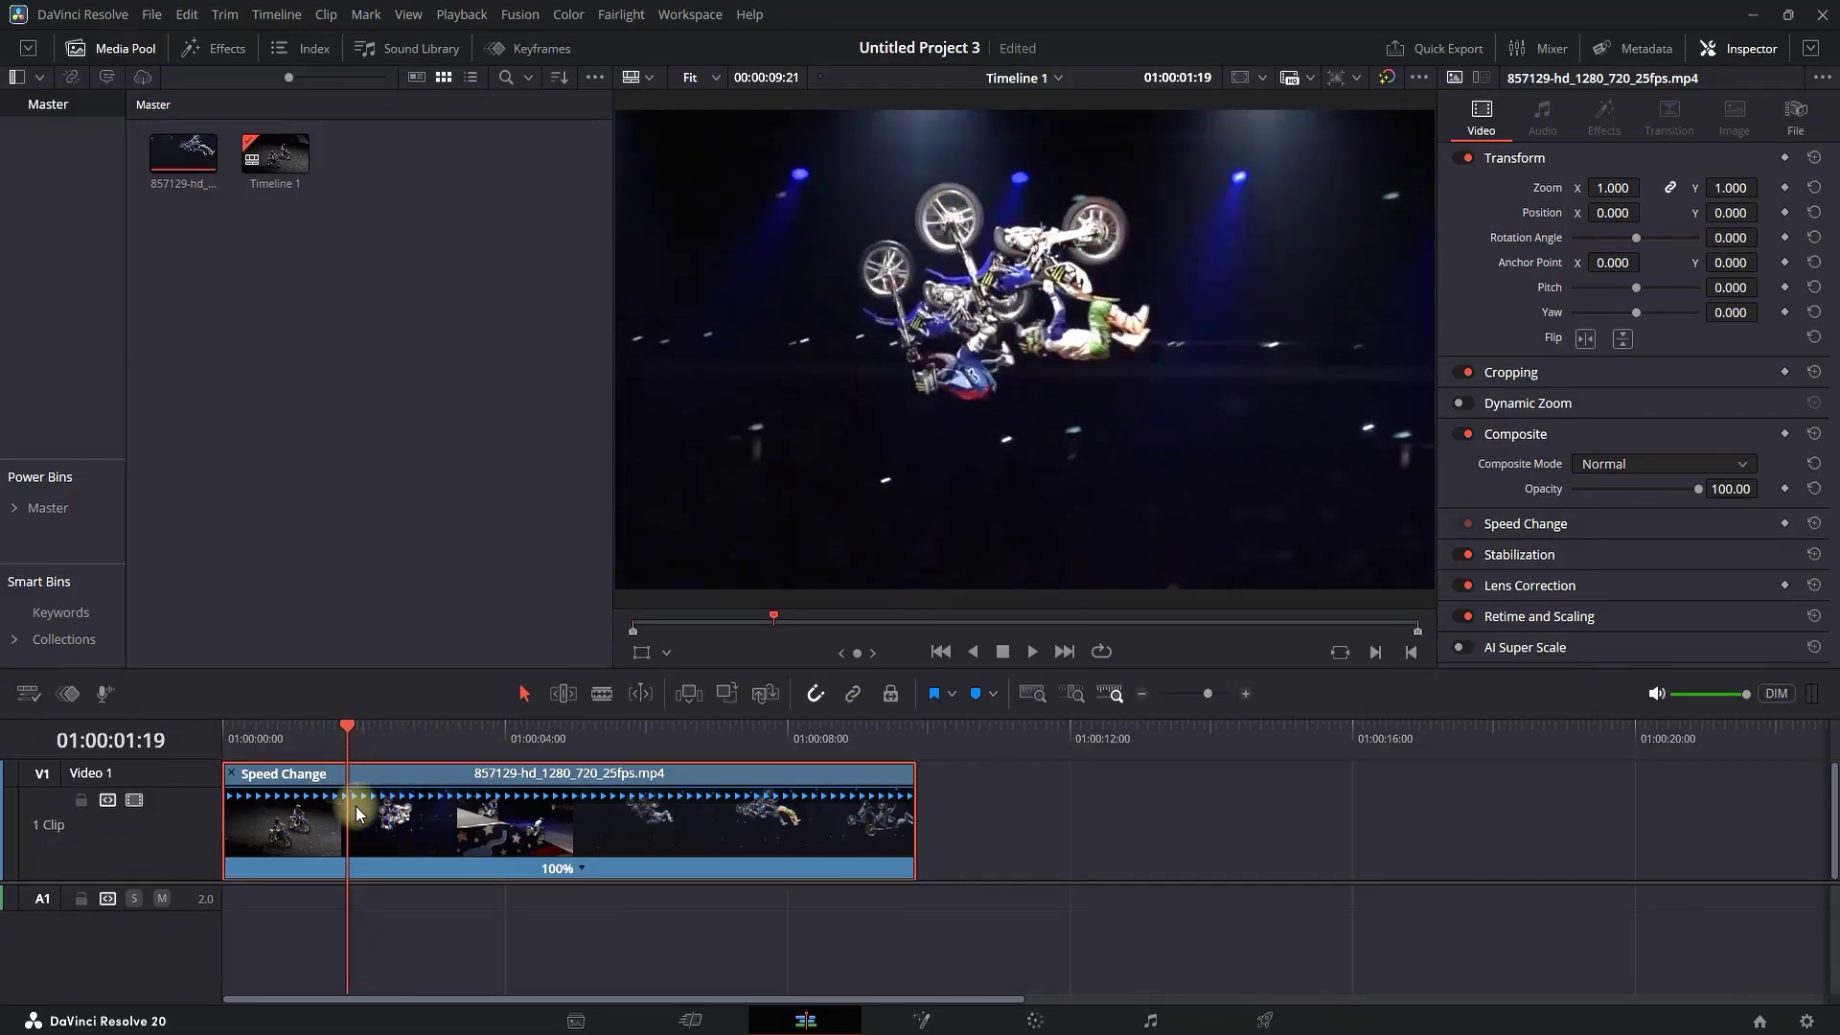
left_click(583, 870)
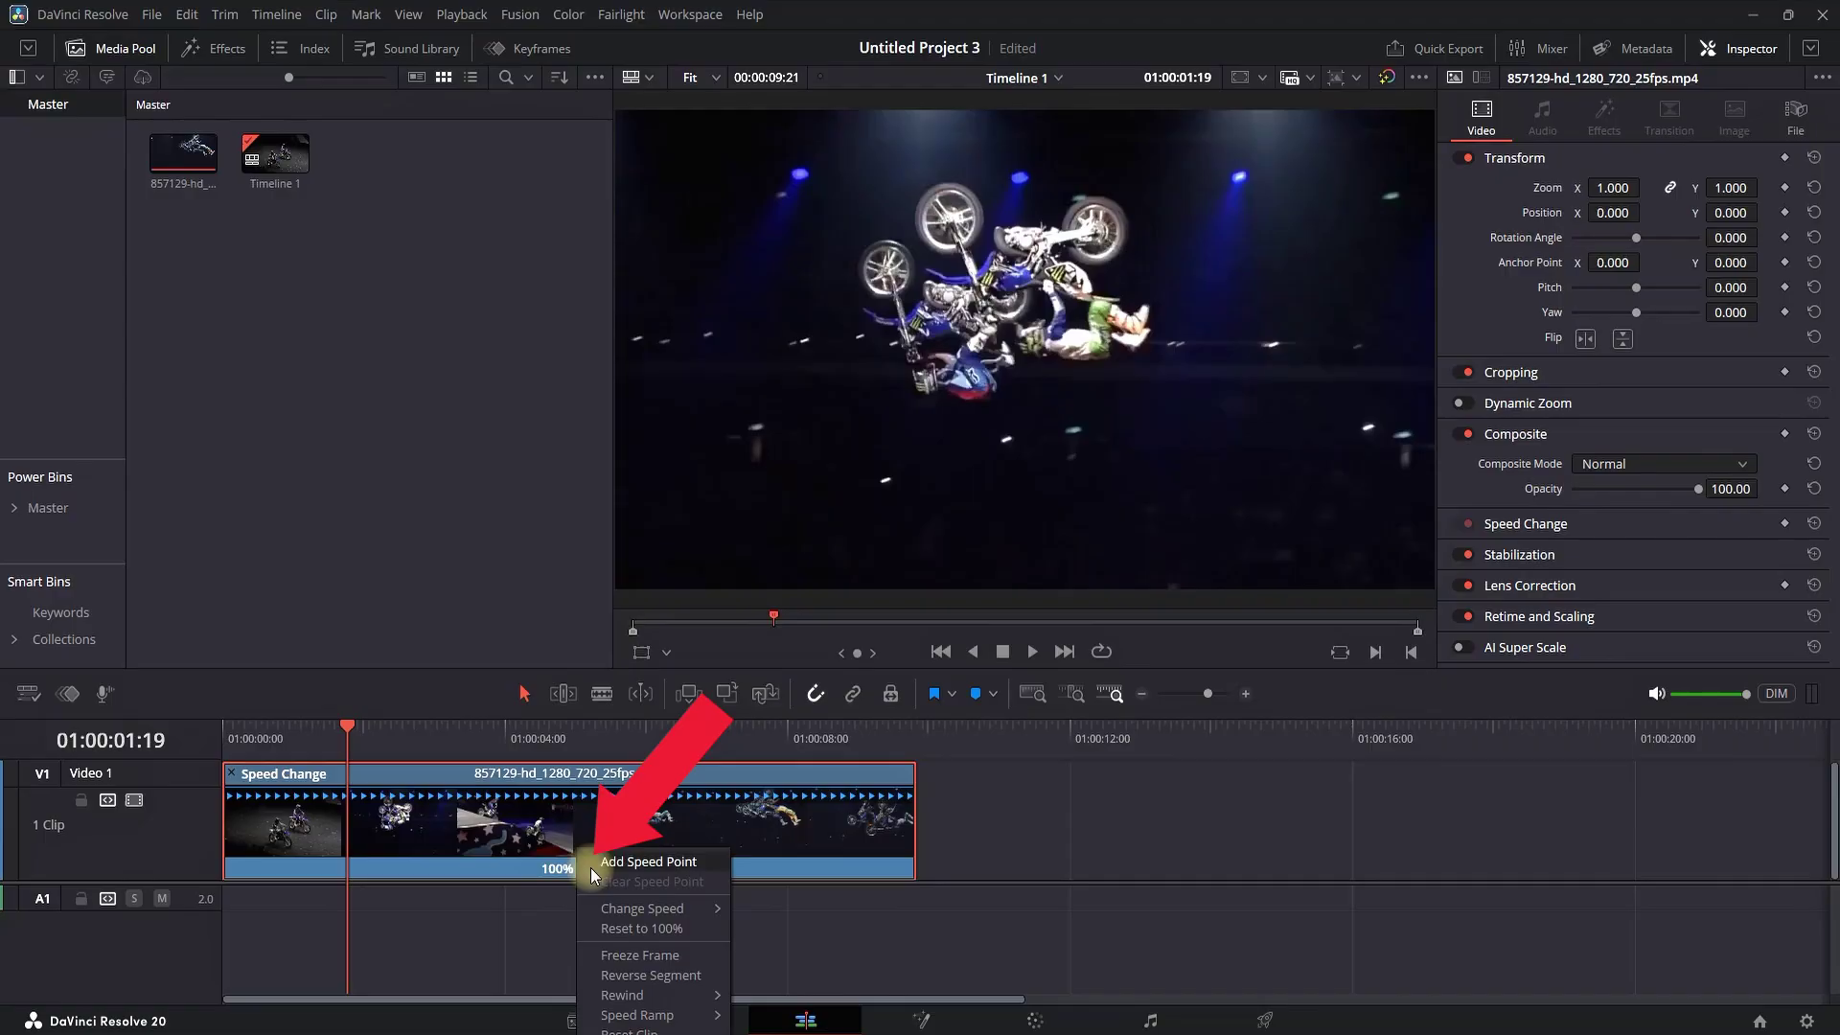
left_click(668, 862)
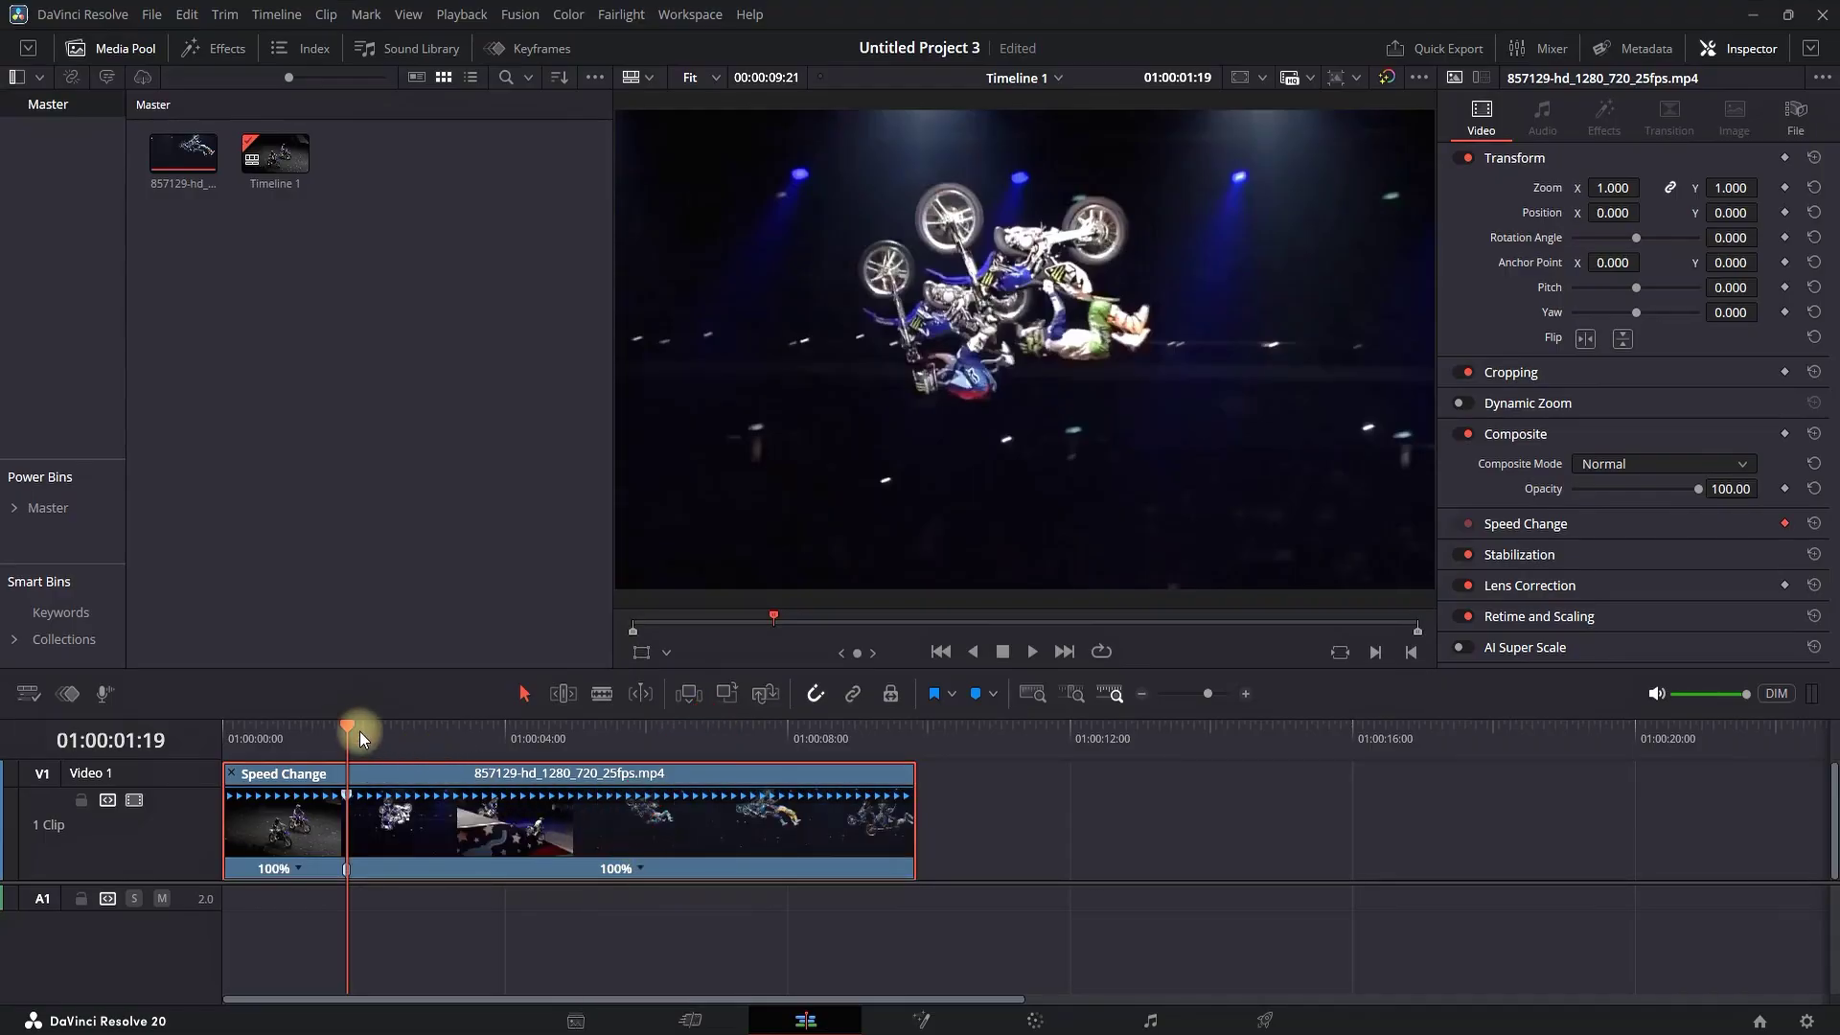
- Add a second speed point later in the clip, leaving the playhead at 01:00:03:15
left_click_drag(343, 726, 434, 730)
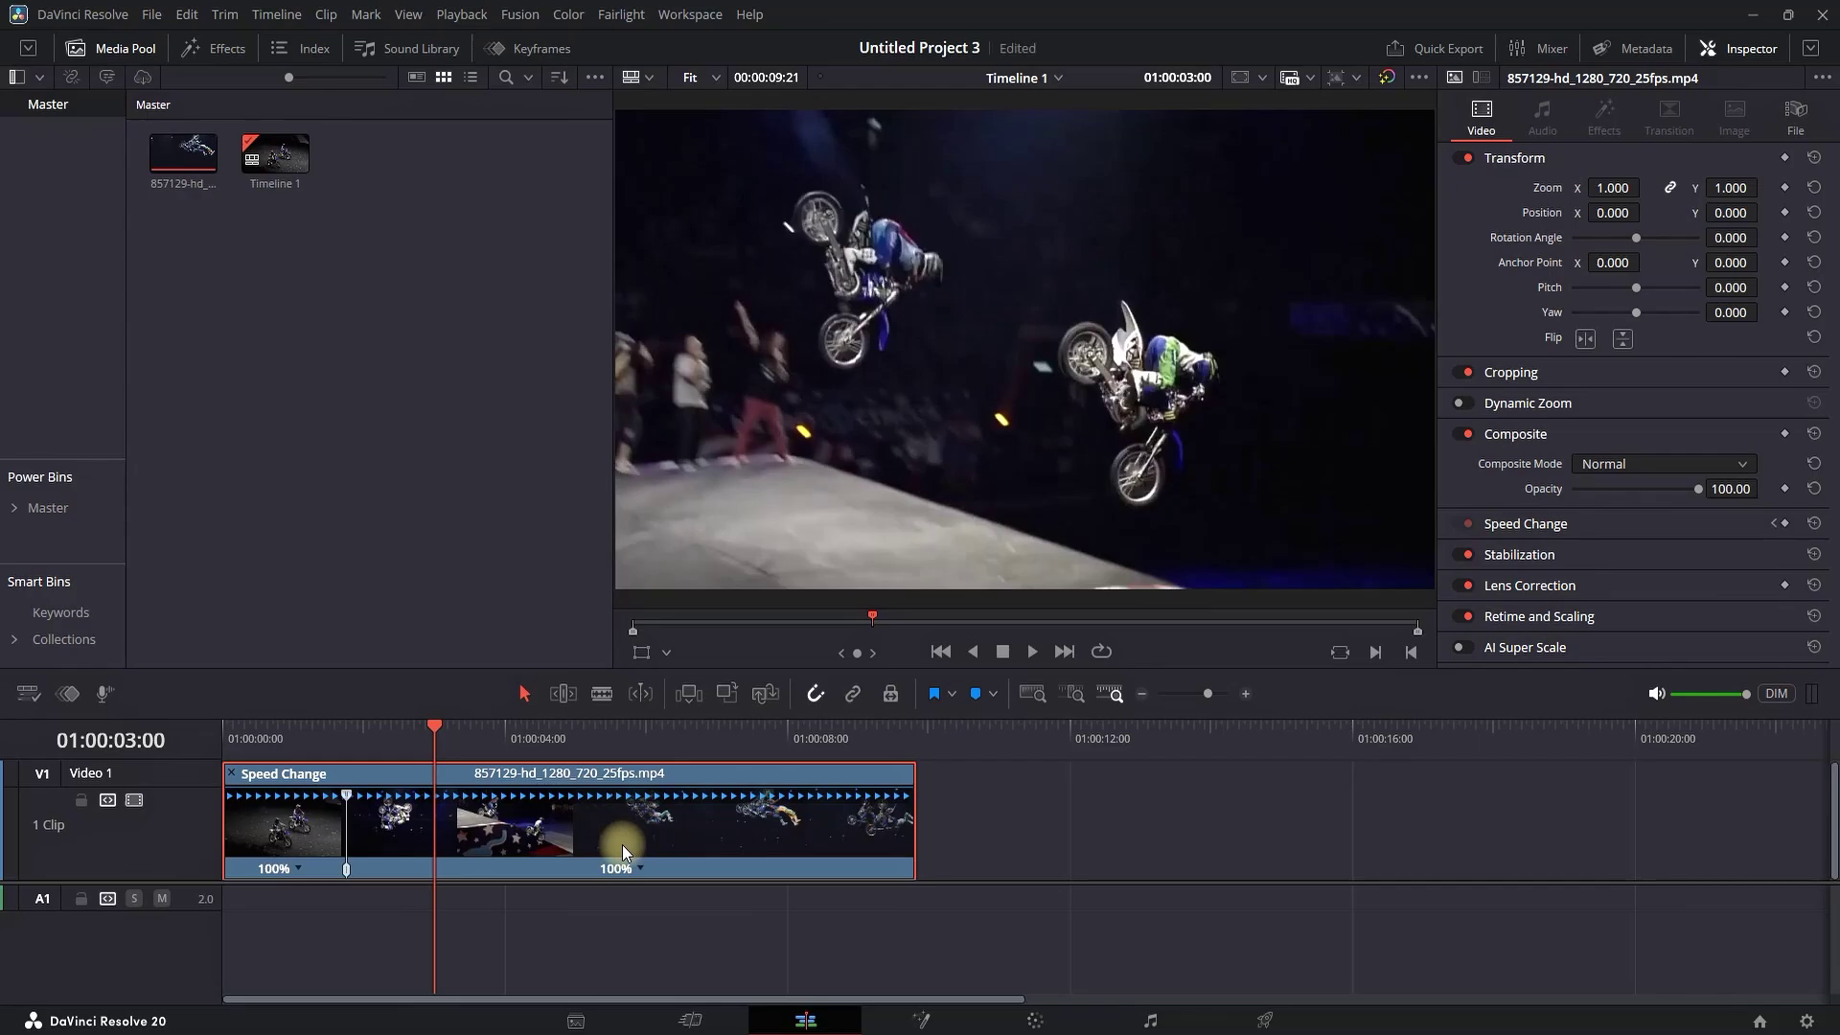
left_click(640, 869)
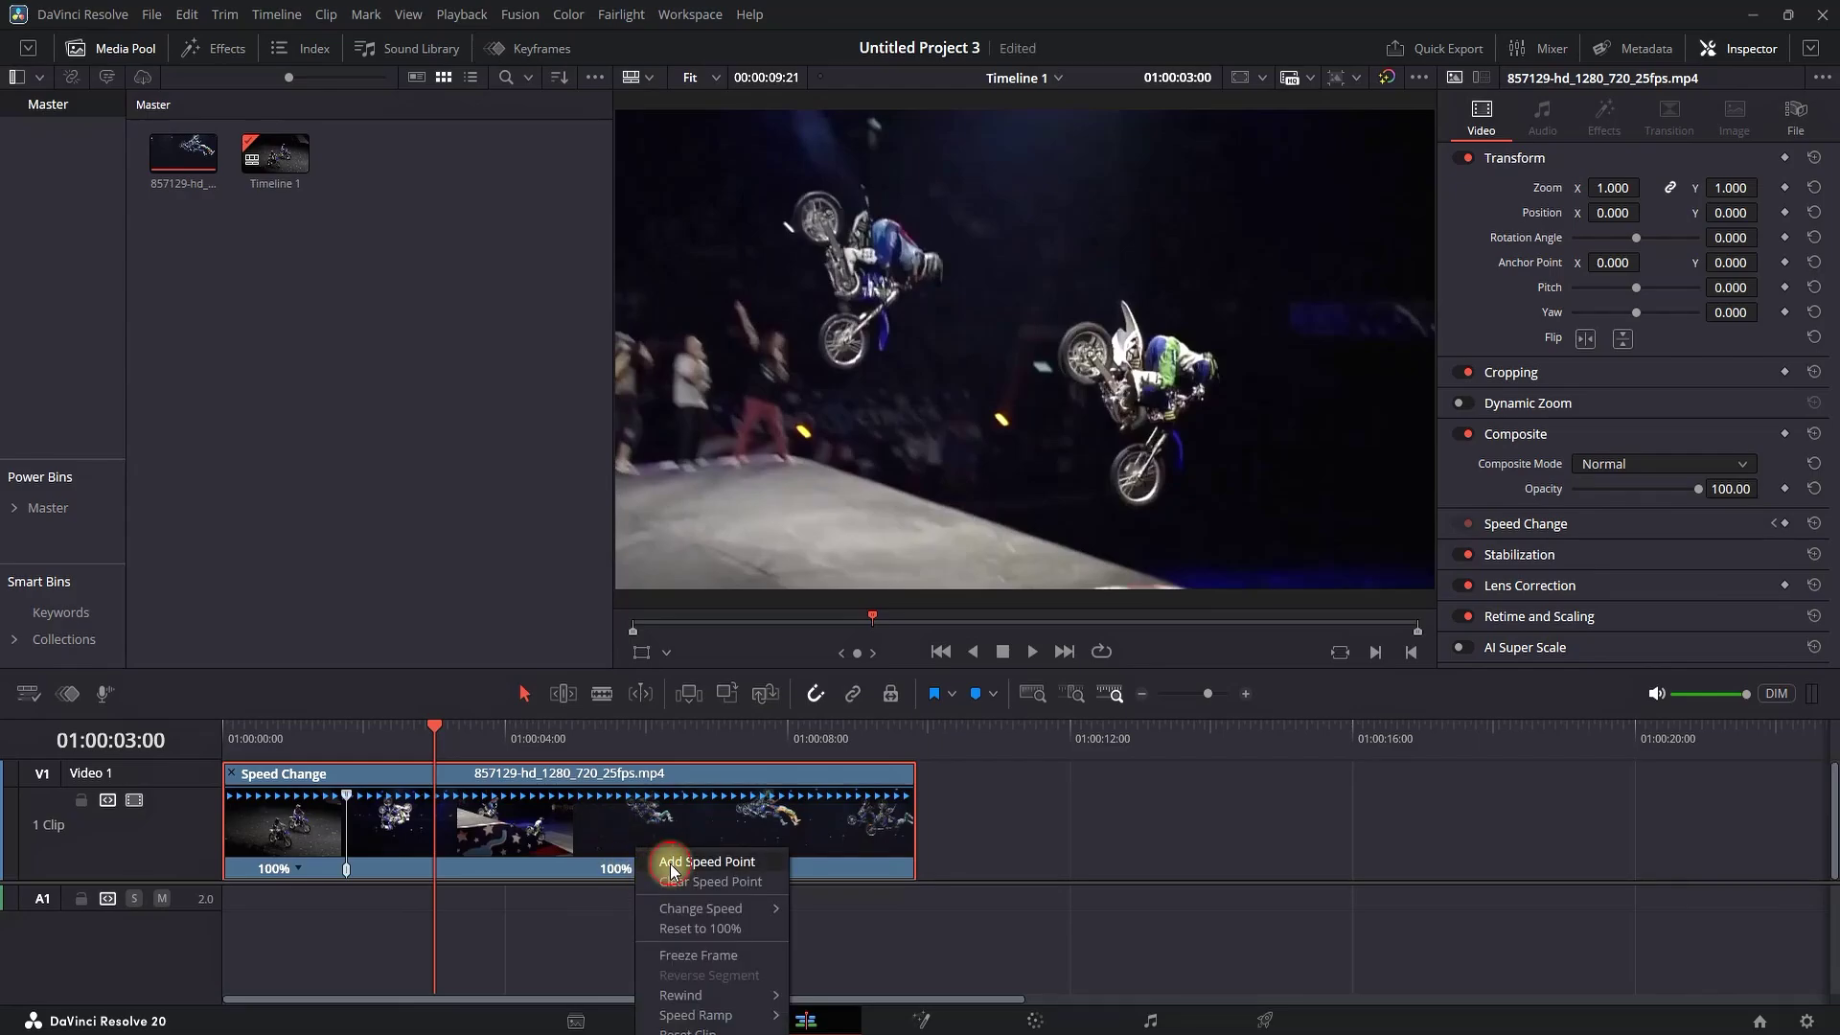
left_click(674, 862)
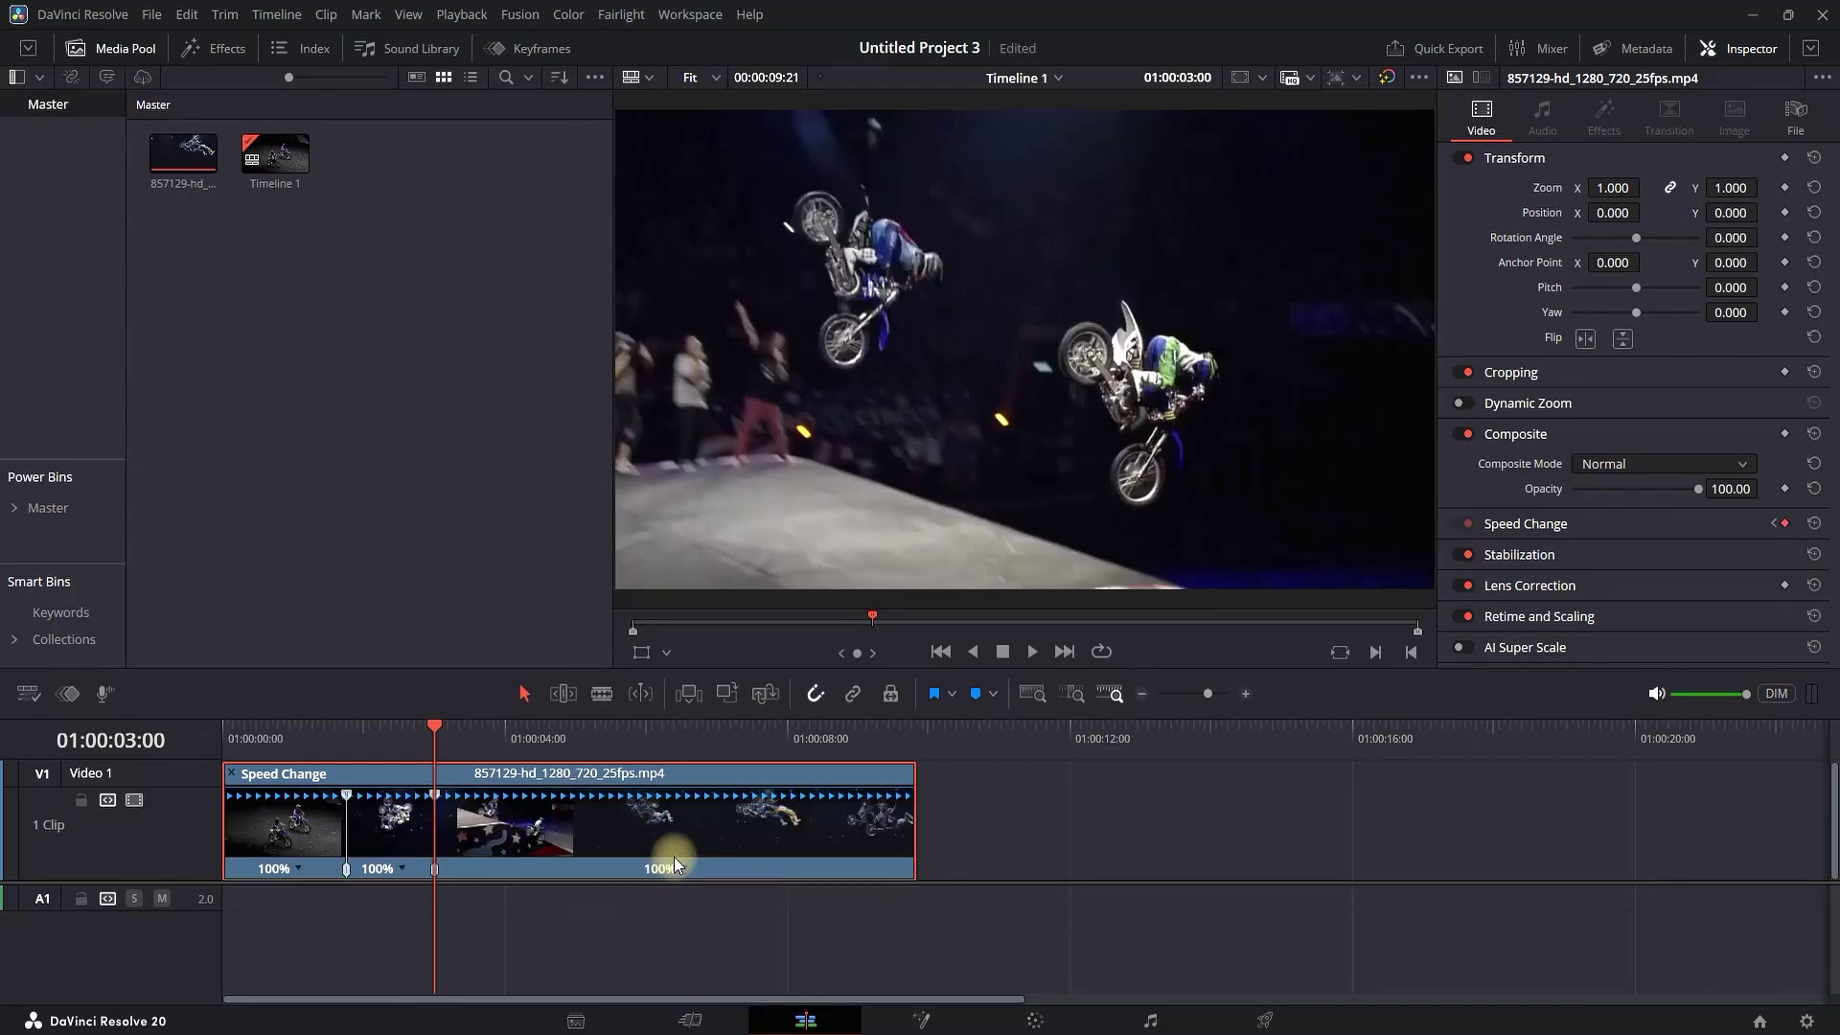
left_click(475, 729)
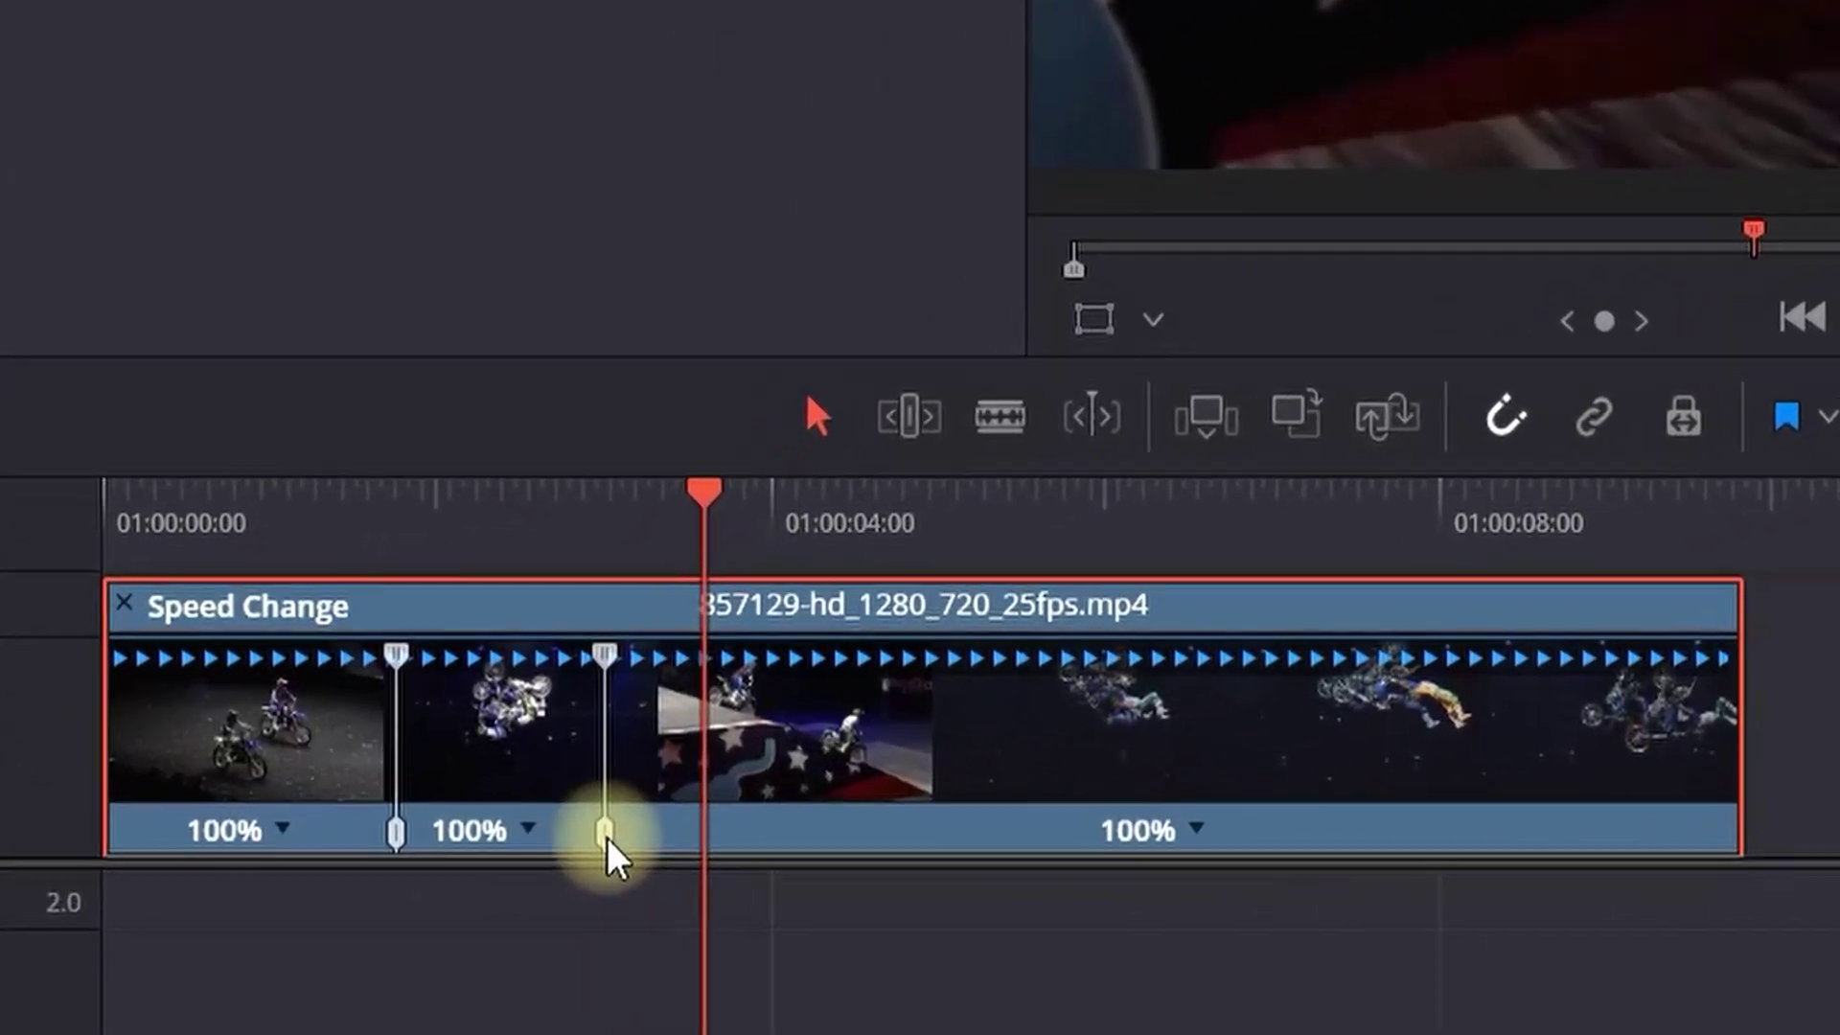
- Drag the speed point handles so the middle section plays at 50%, lengthening the clip
left_click_drag(435, 868, 459, 869)
left_click_drag(692, 836, 884, 834)
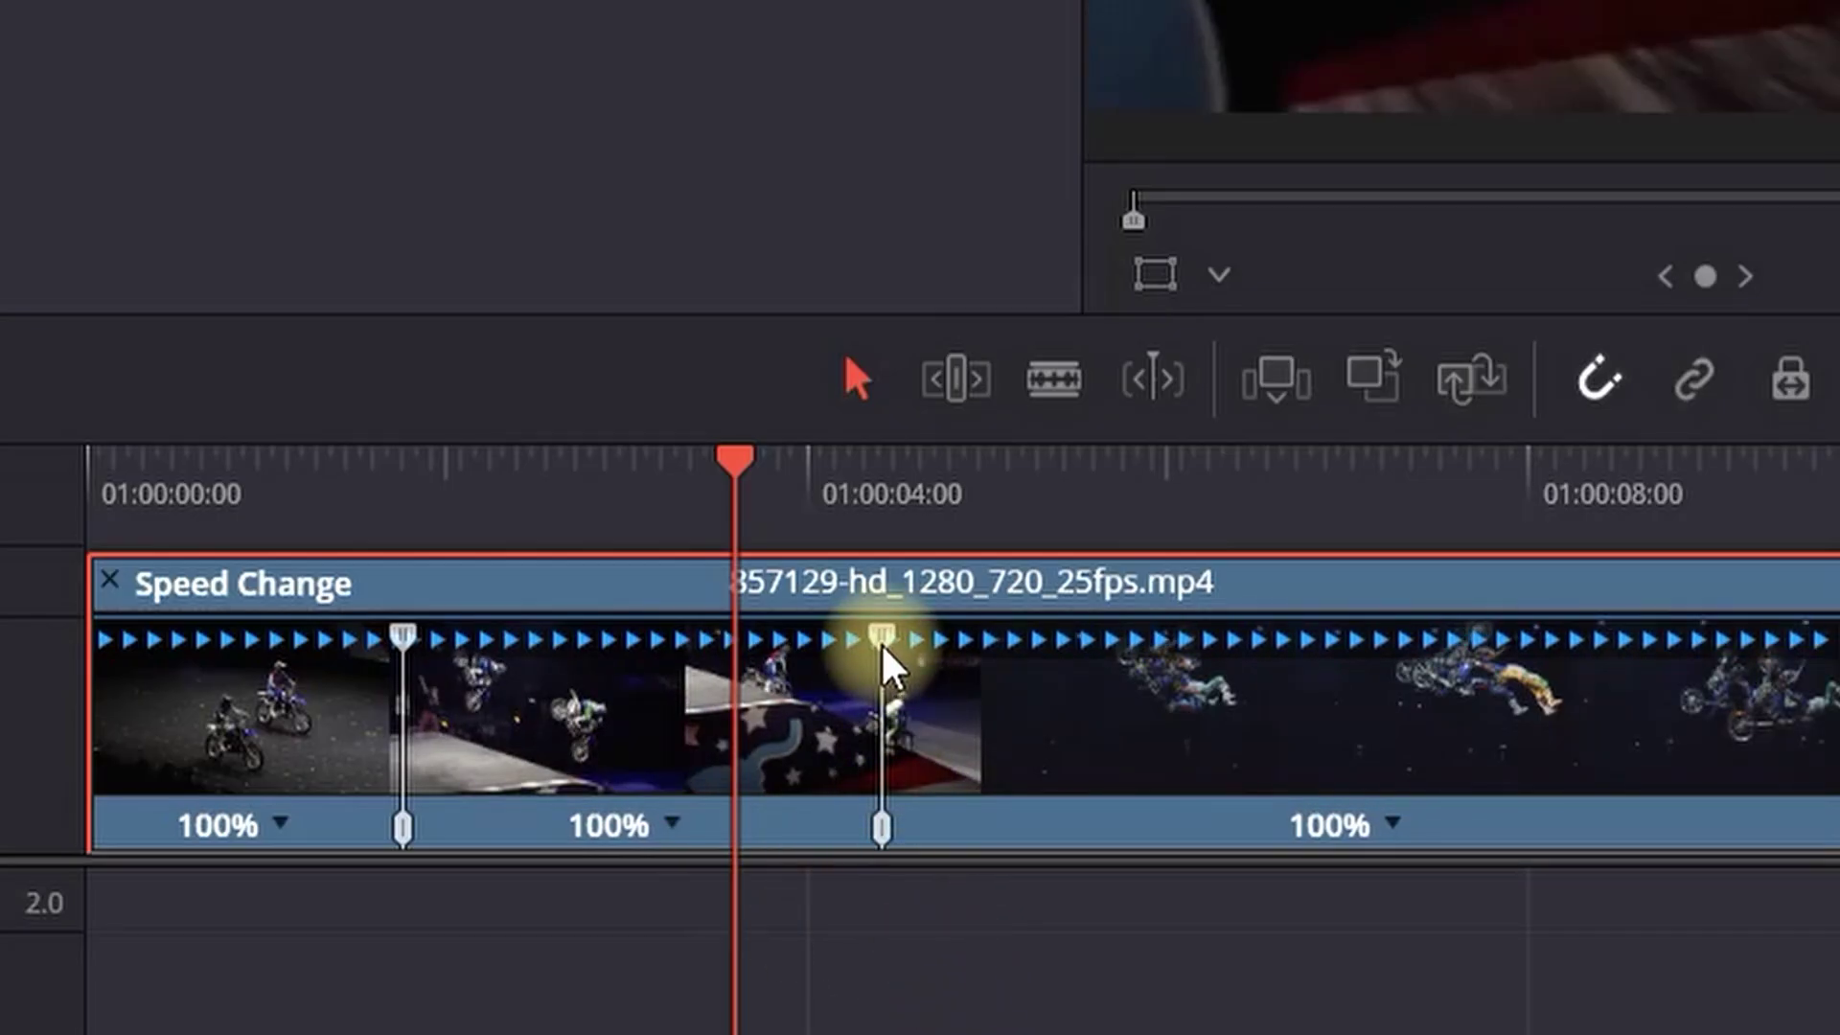
left_click_drag(887, 666, 1377, 645)
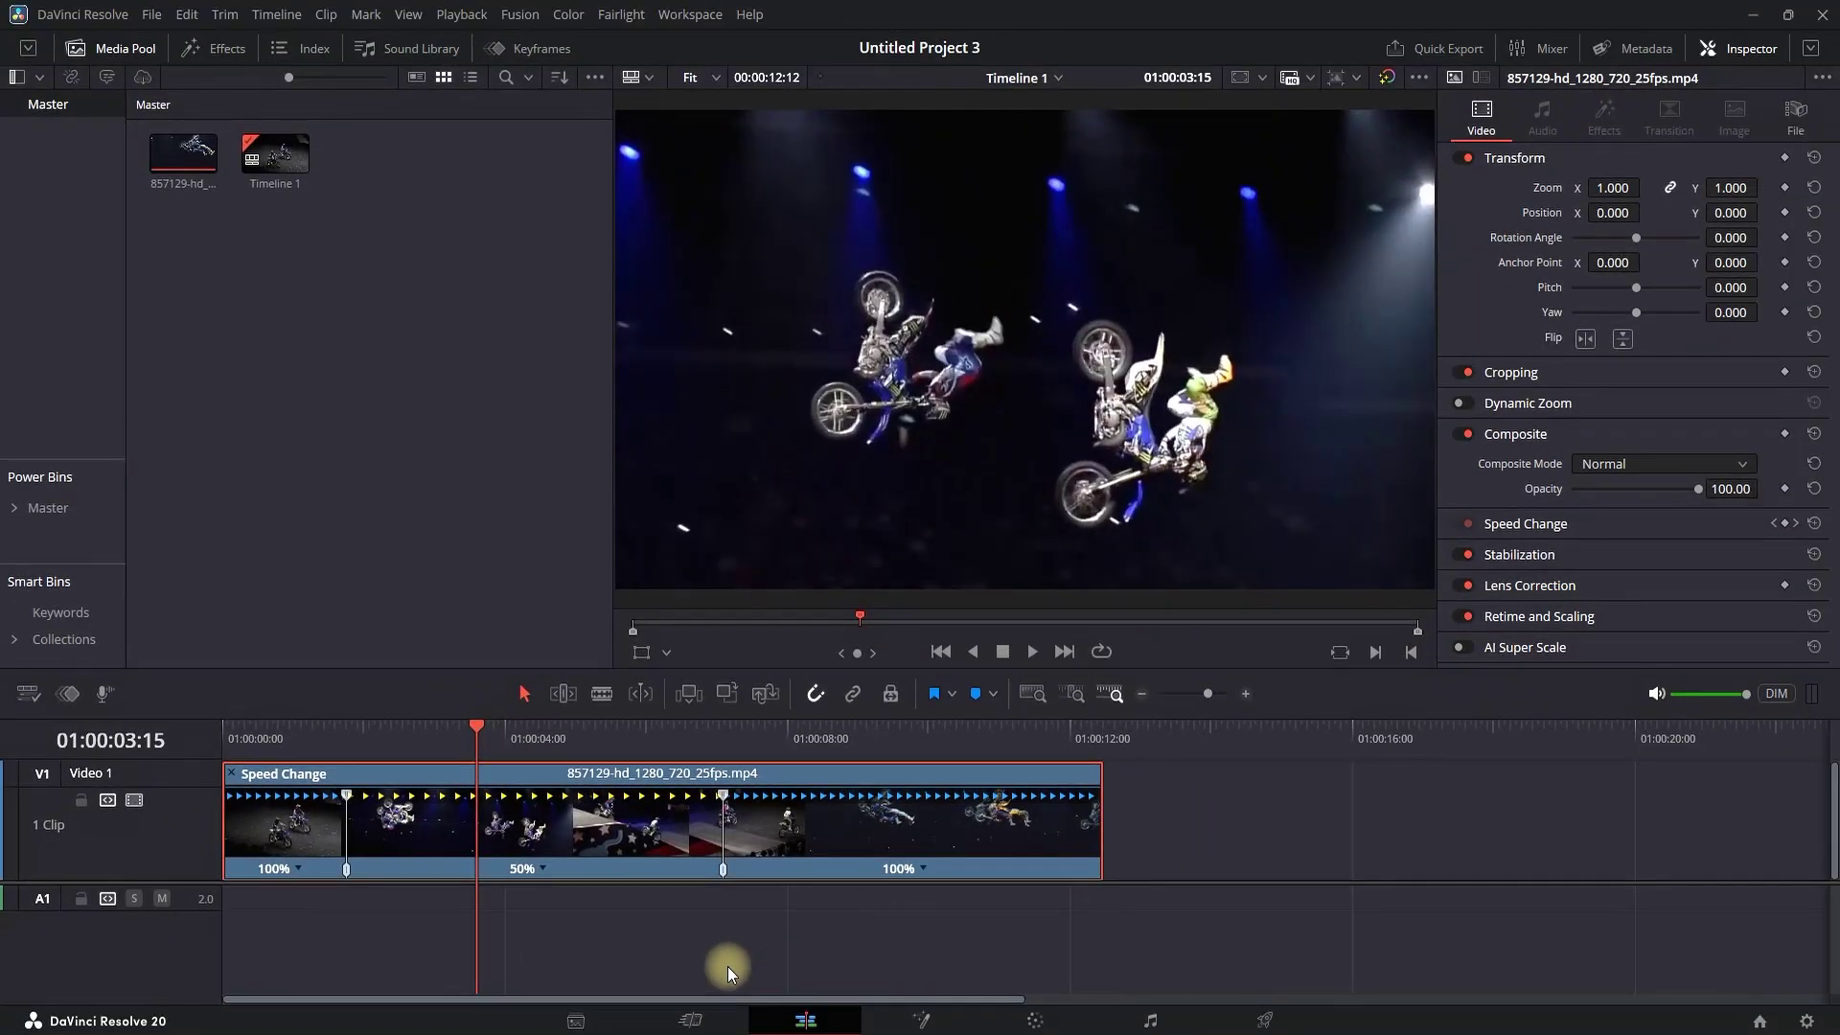
- Open Keyframes, select the Speed keyframes and show the Retime Speed curve in the curve graph
left_click(606, 812)
left_click(531, 53)
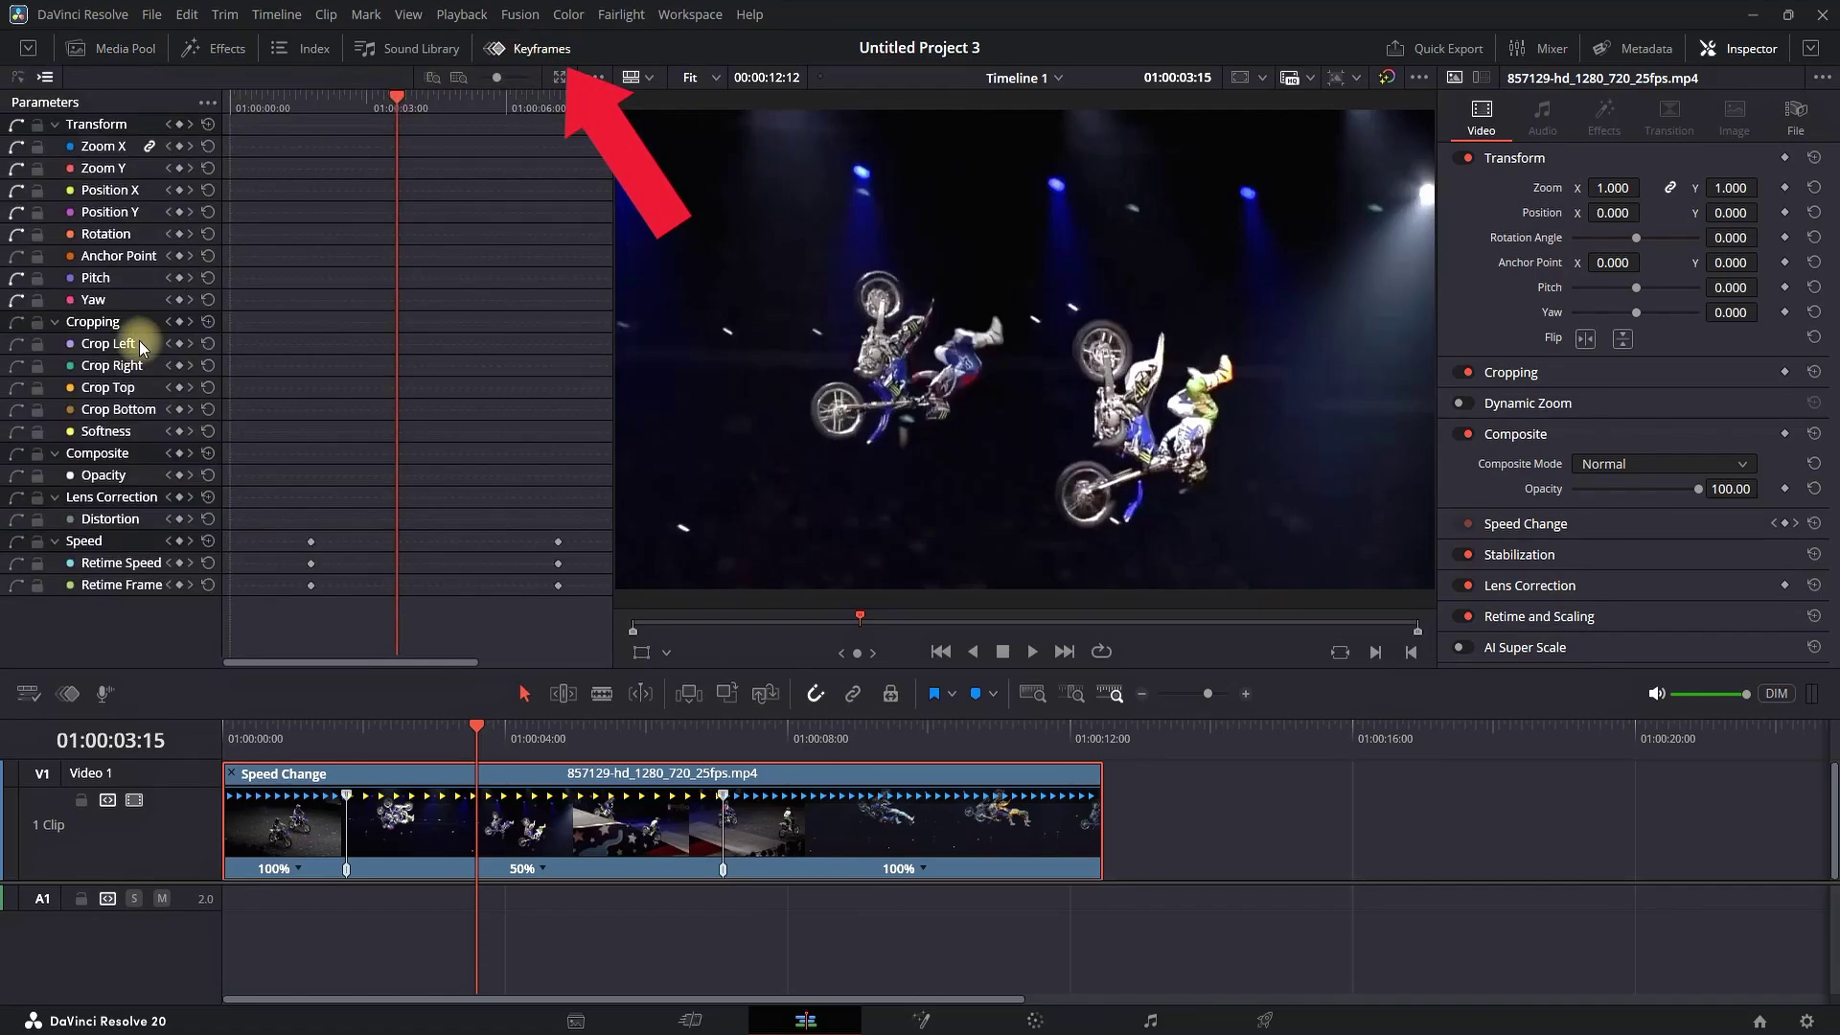
left_click_drag(284, 540, 582, 600)
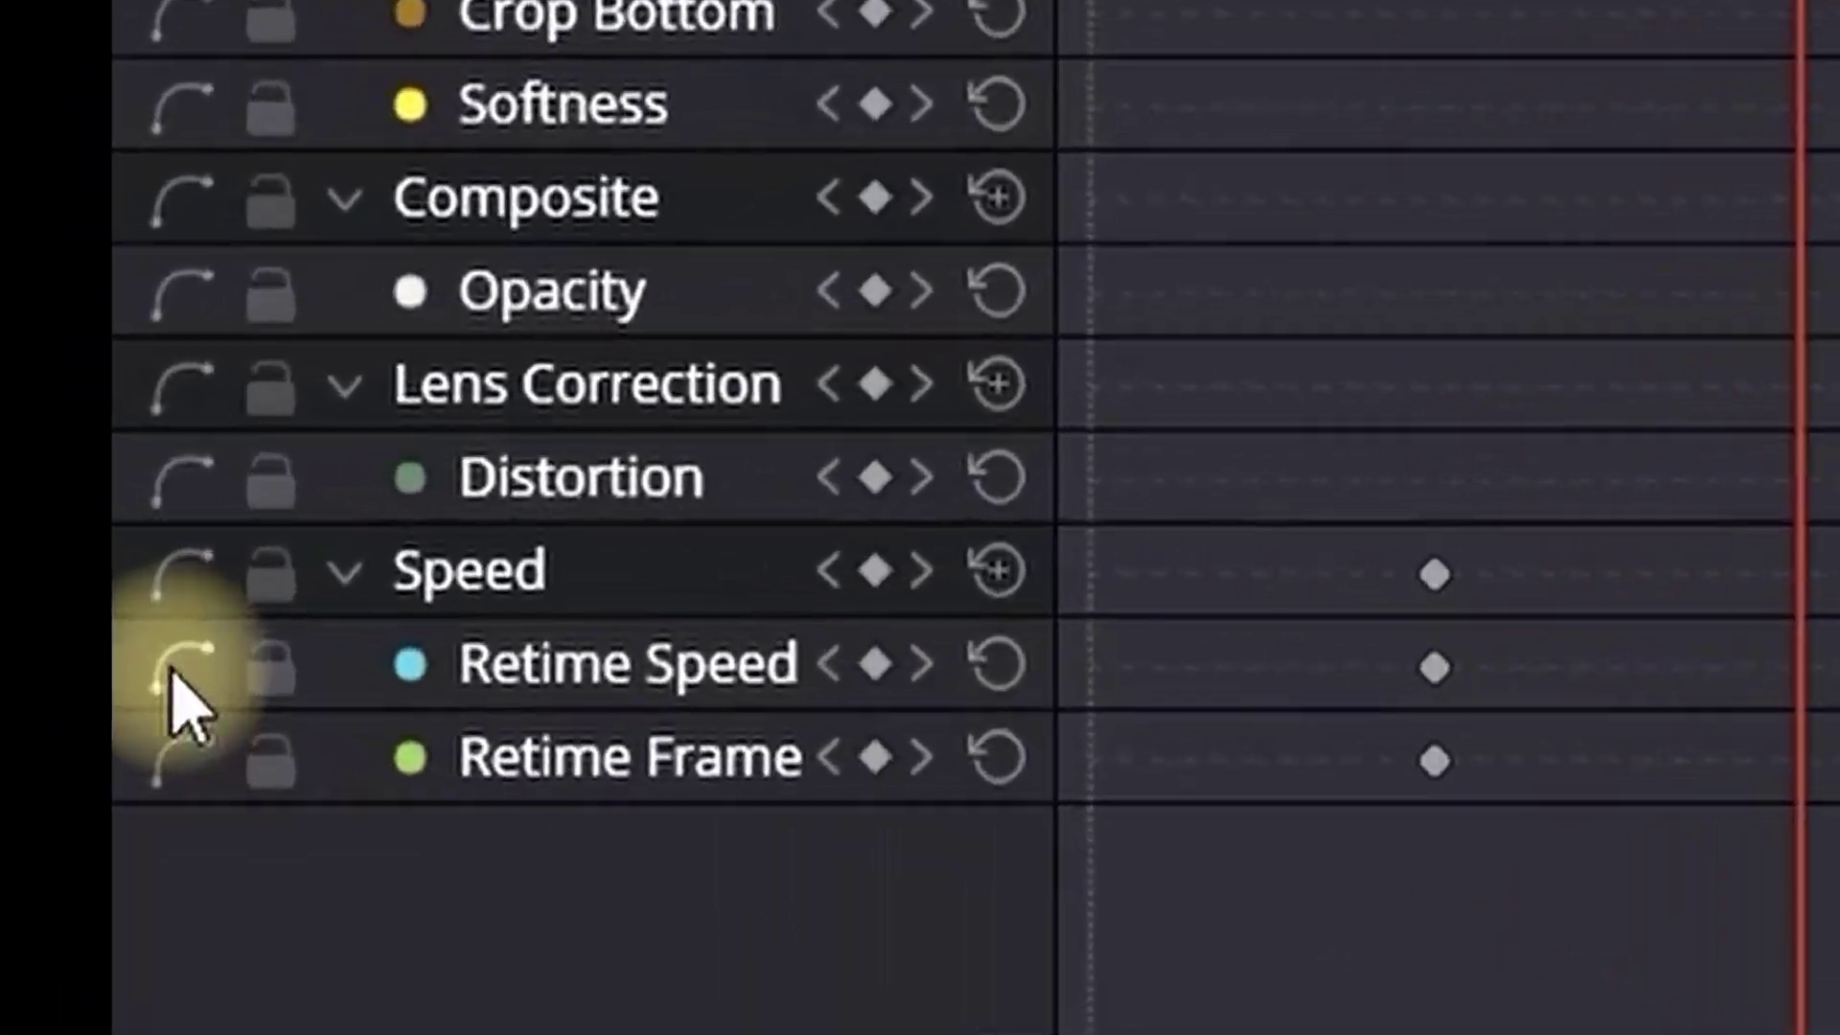
left_click(14, 568)
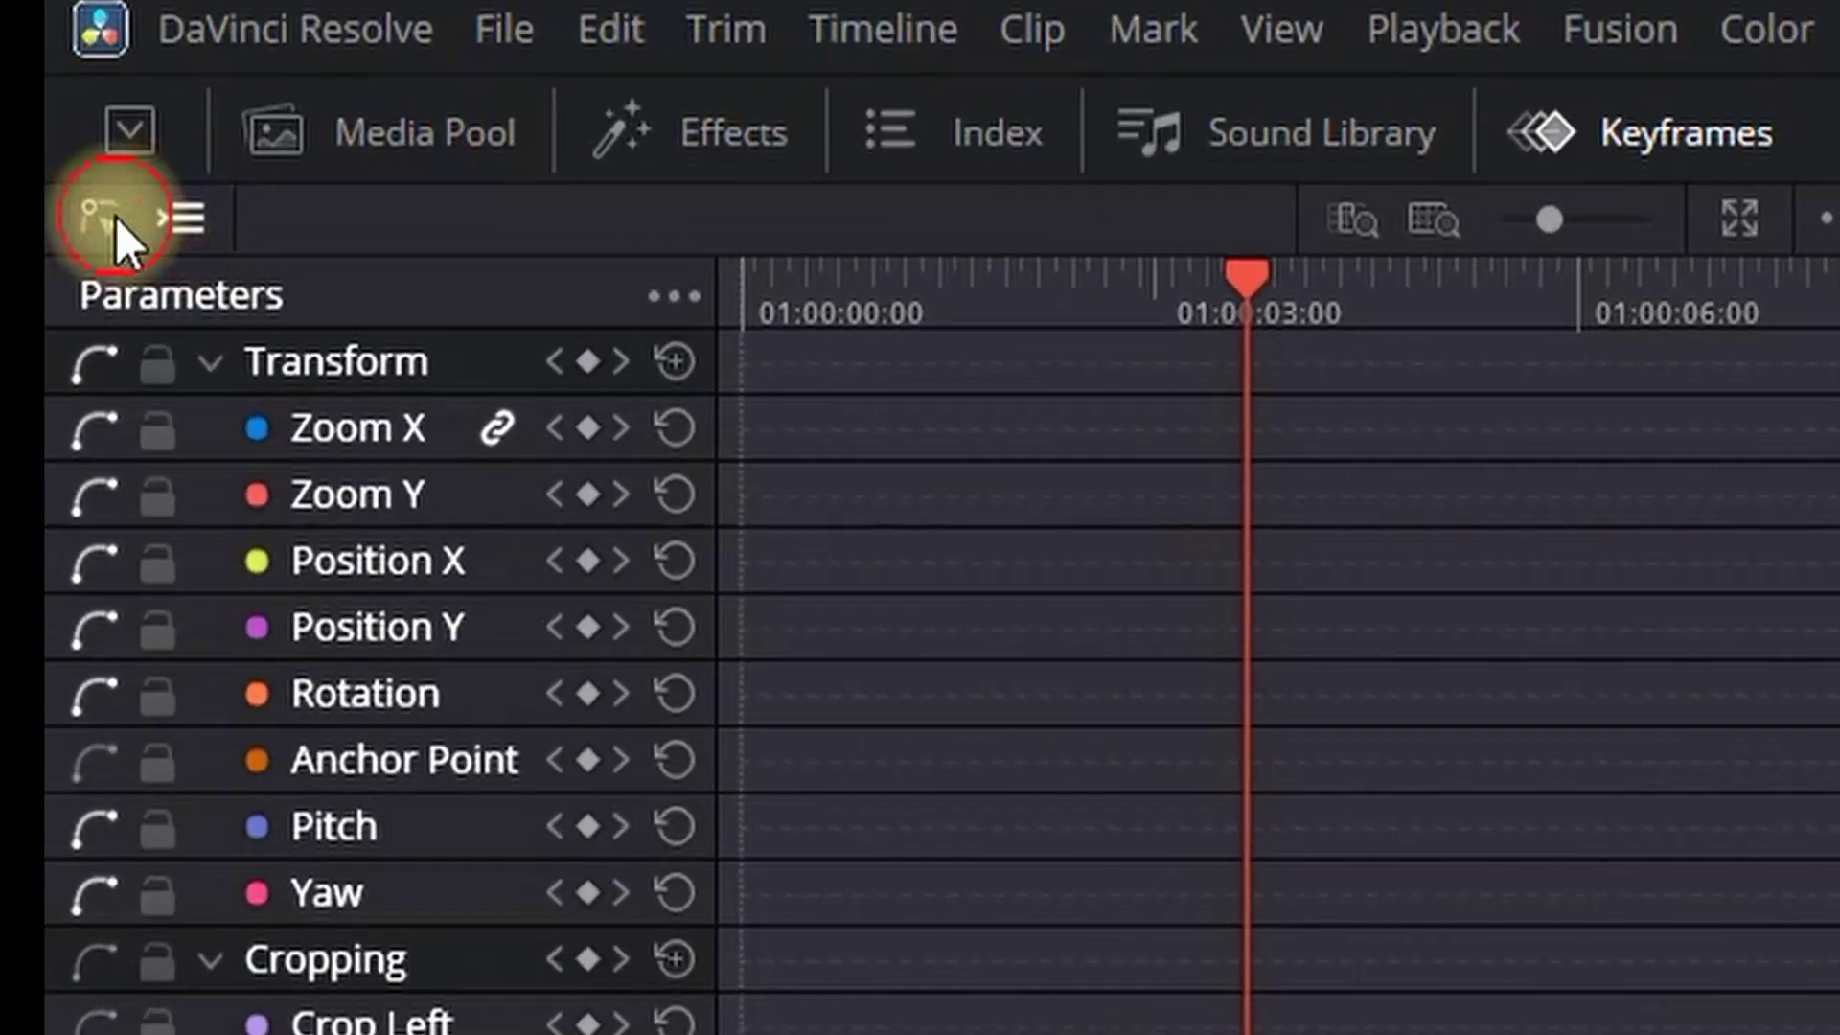
left_click(19, 77)
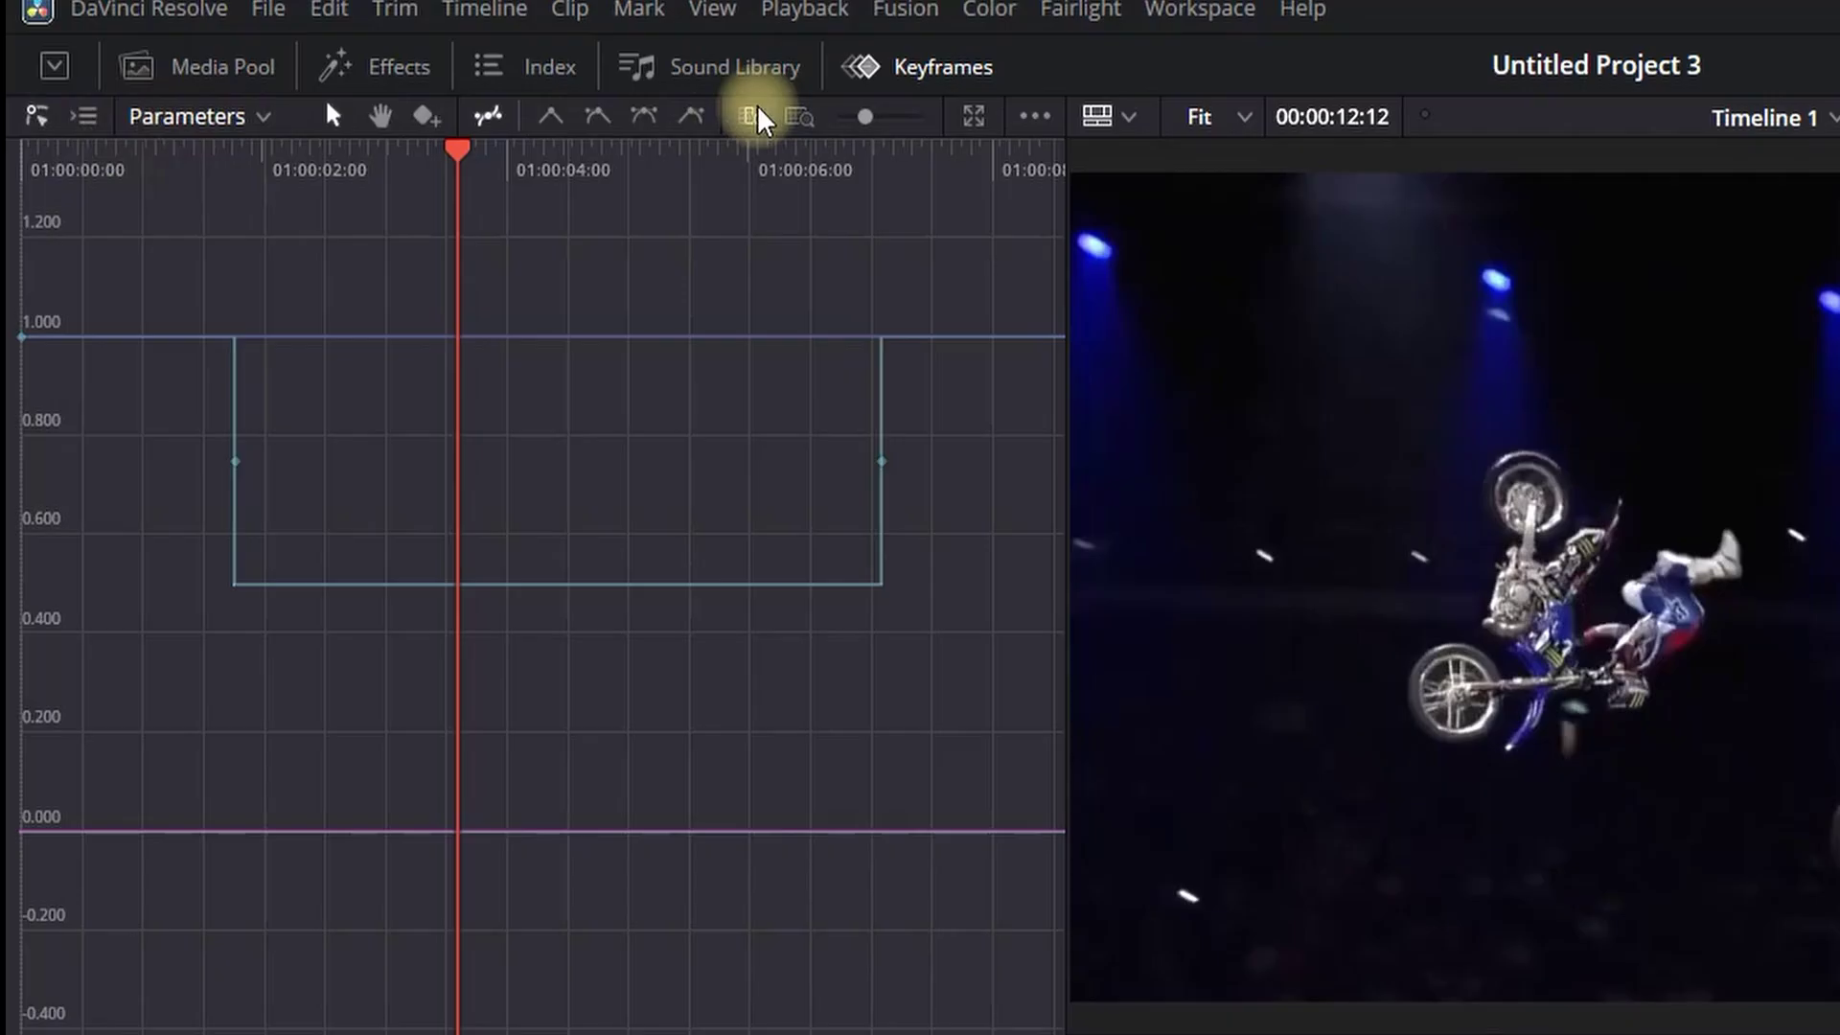
- Pop the curve graph out into a floating Keyframe Editor and make it taller
left_click(972, 117)
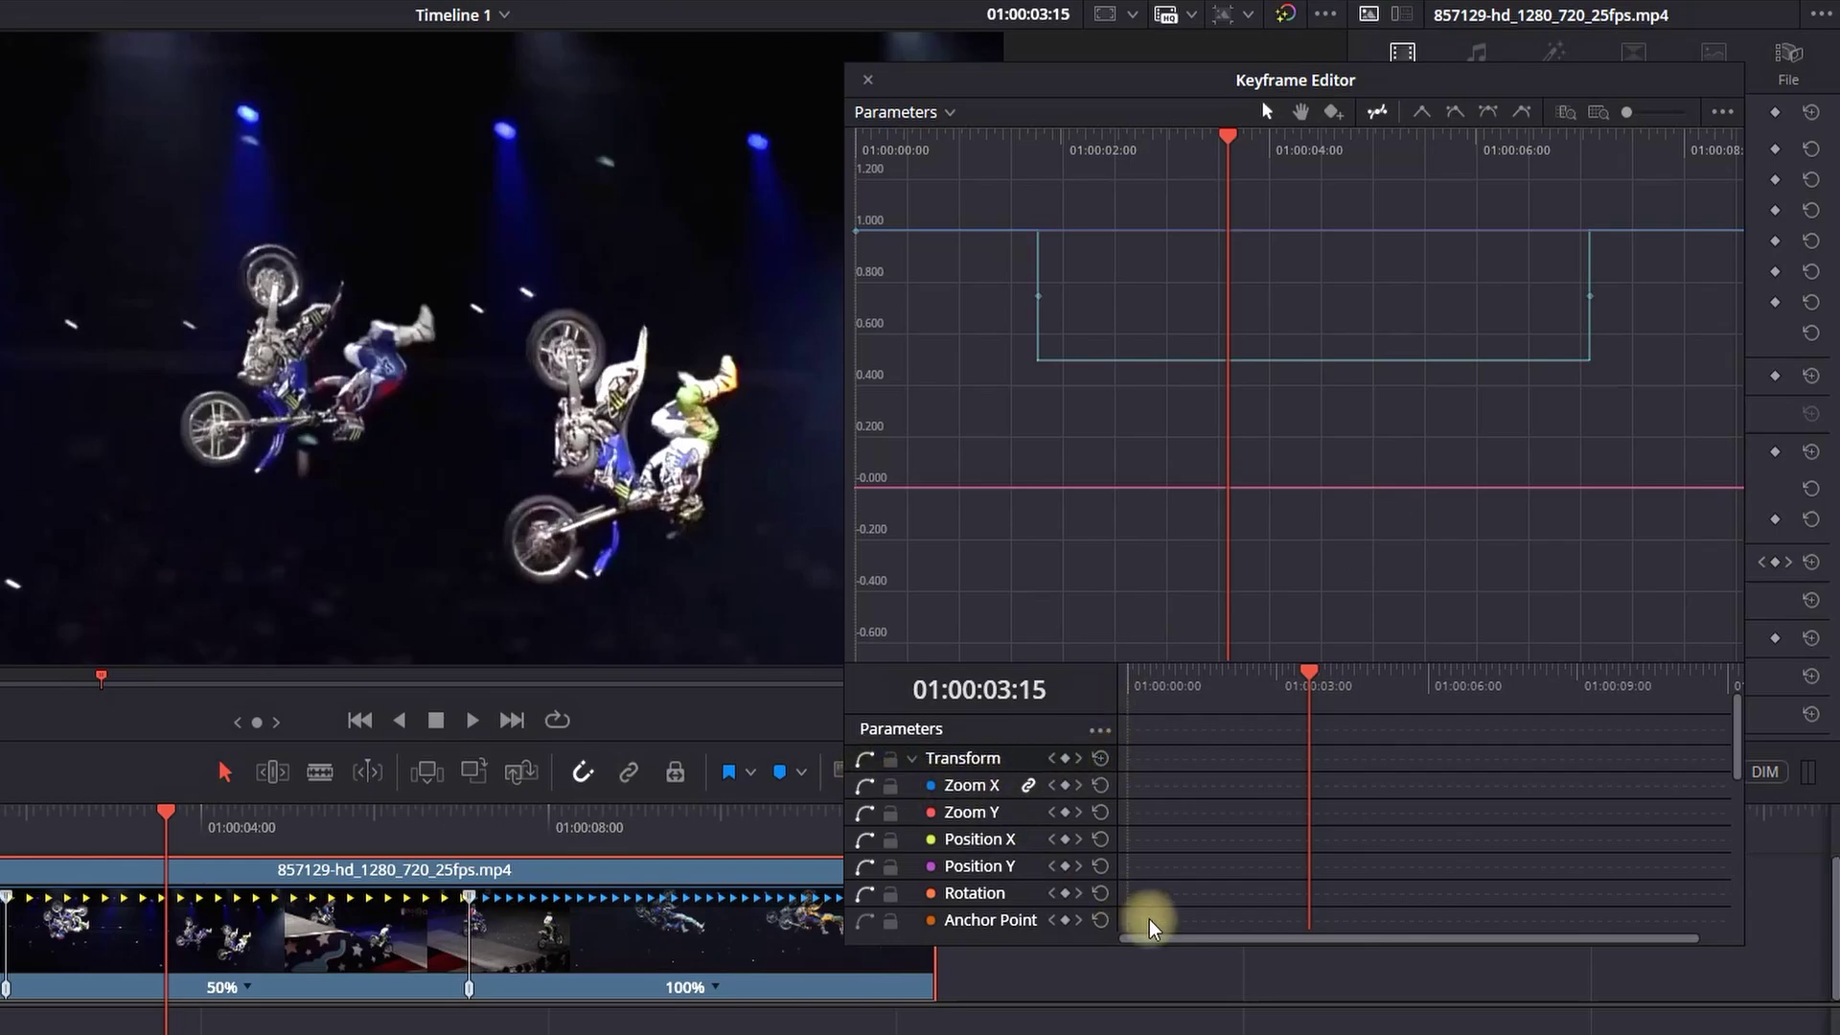
left_click_drag(1216, 943, 1192, 1007)
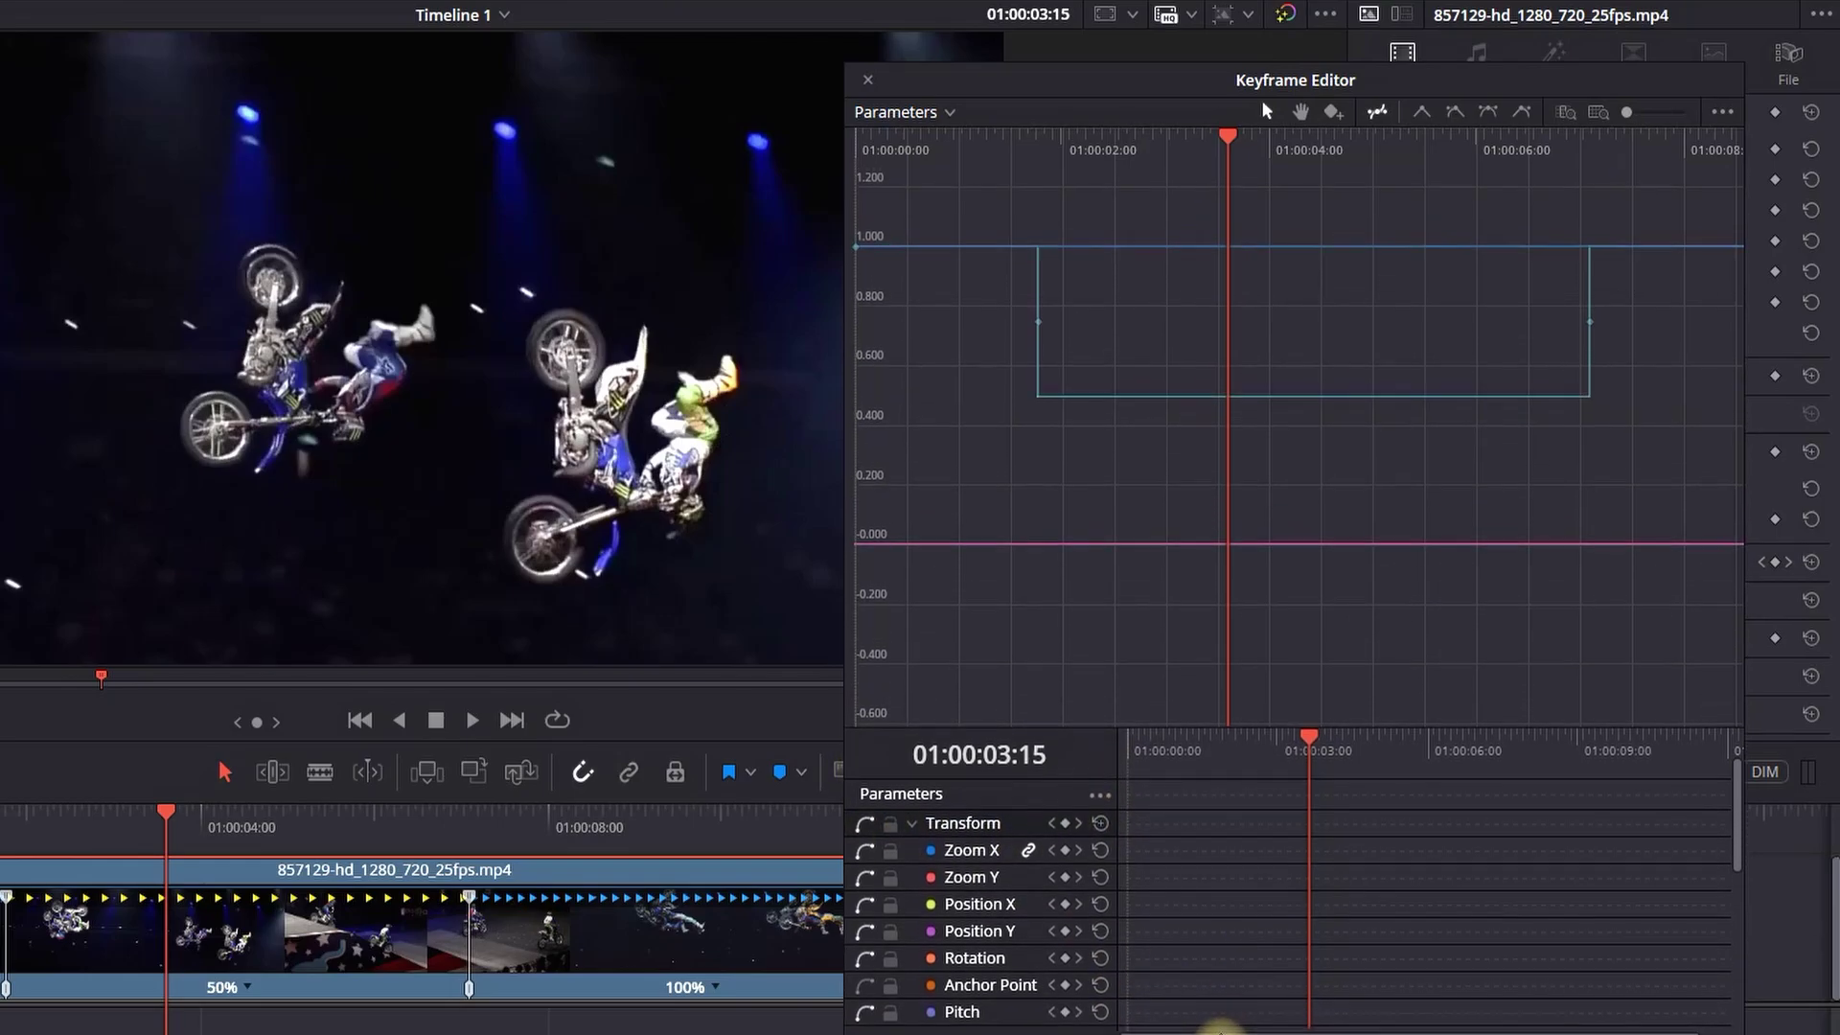
left_click_drag(1252, 728, 1261, 587)
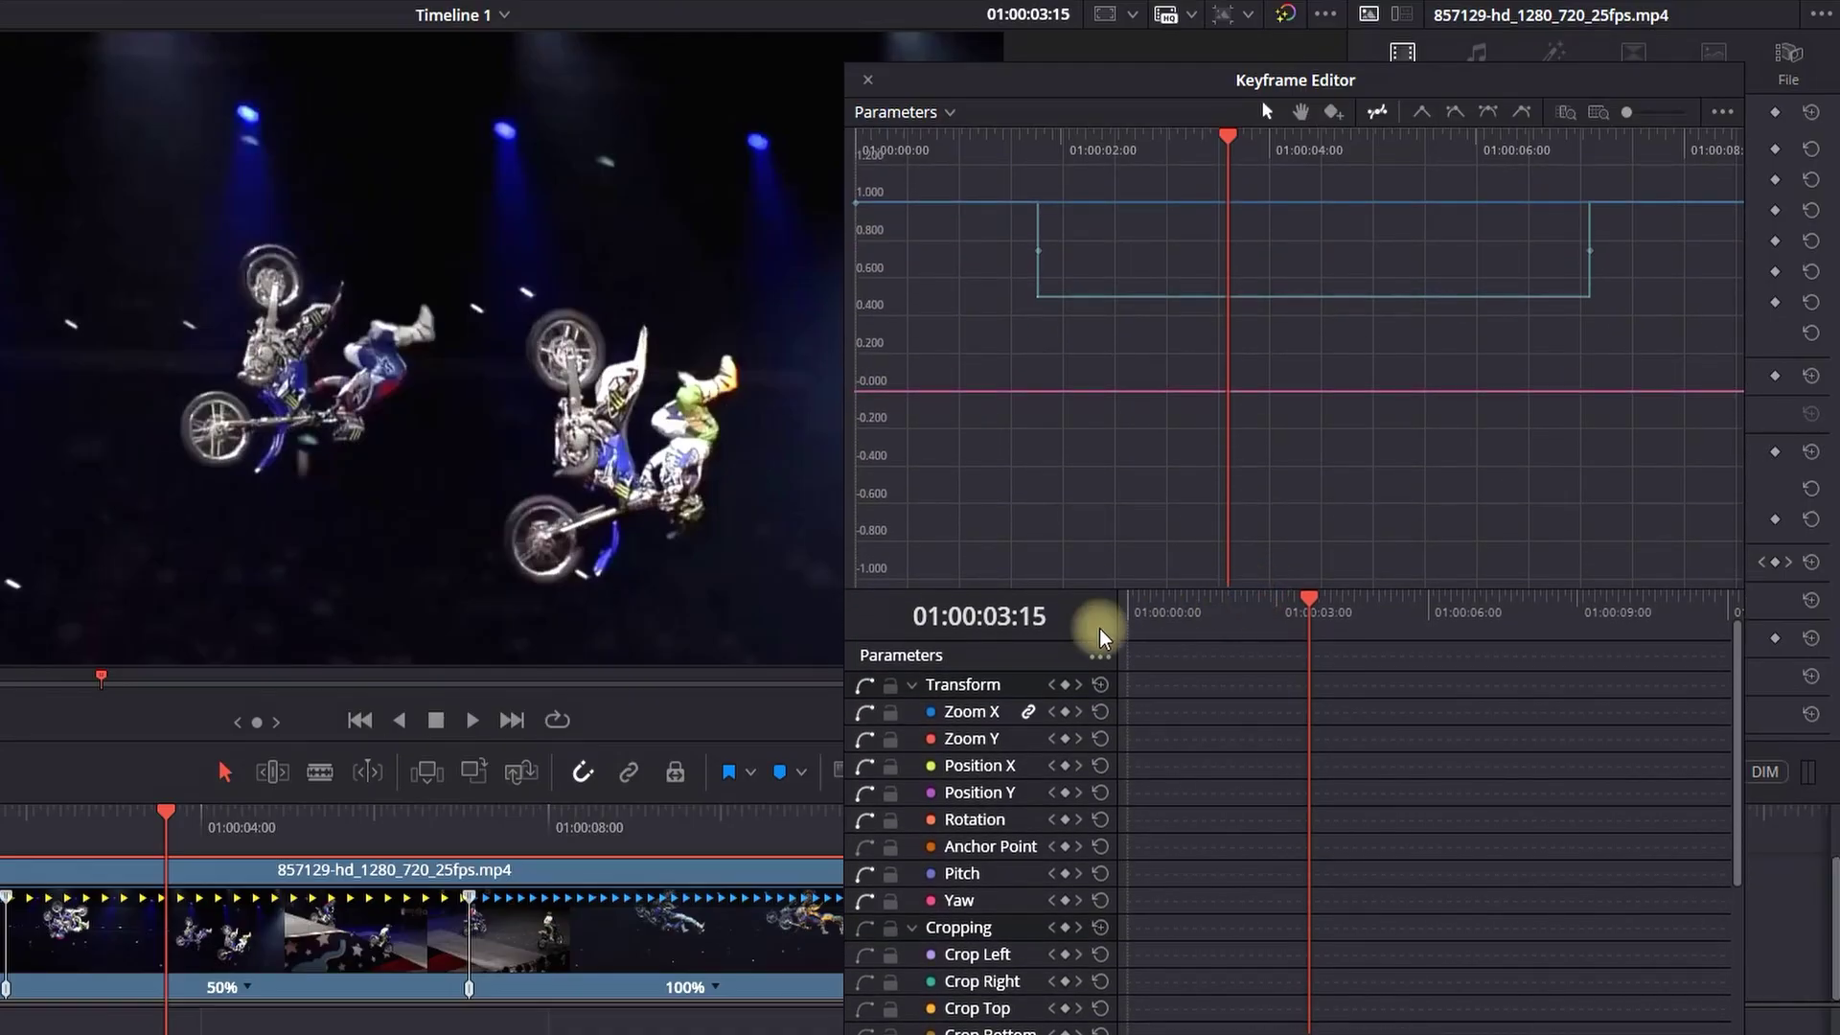
- Toggle Crop Right and Crop Top curves off, keeping only Retime Speed displayed
left_click(865, 684)
left_click(865, 712)
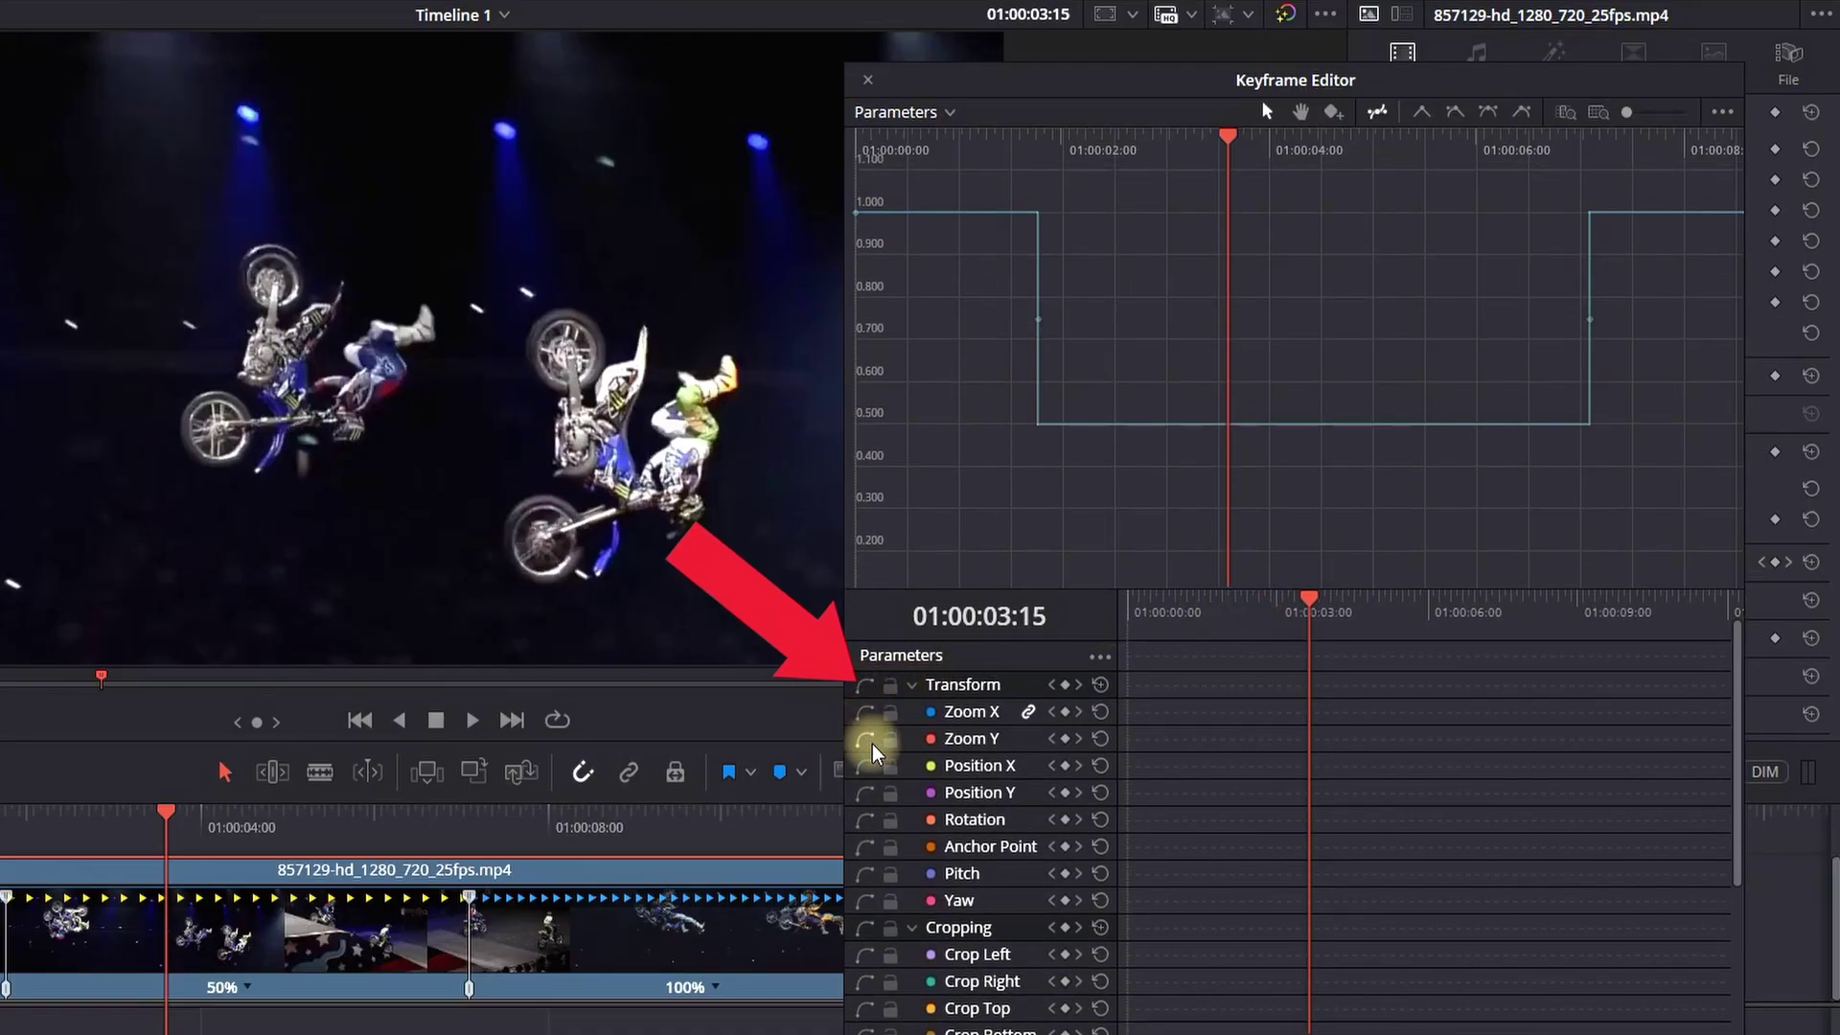
mouse_move(1039, 319)
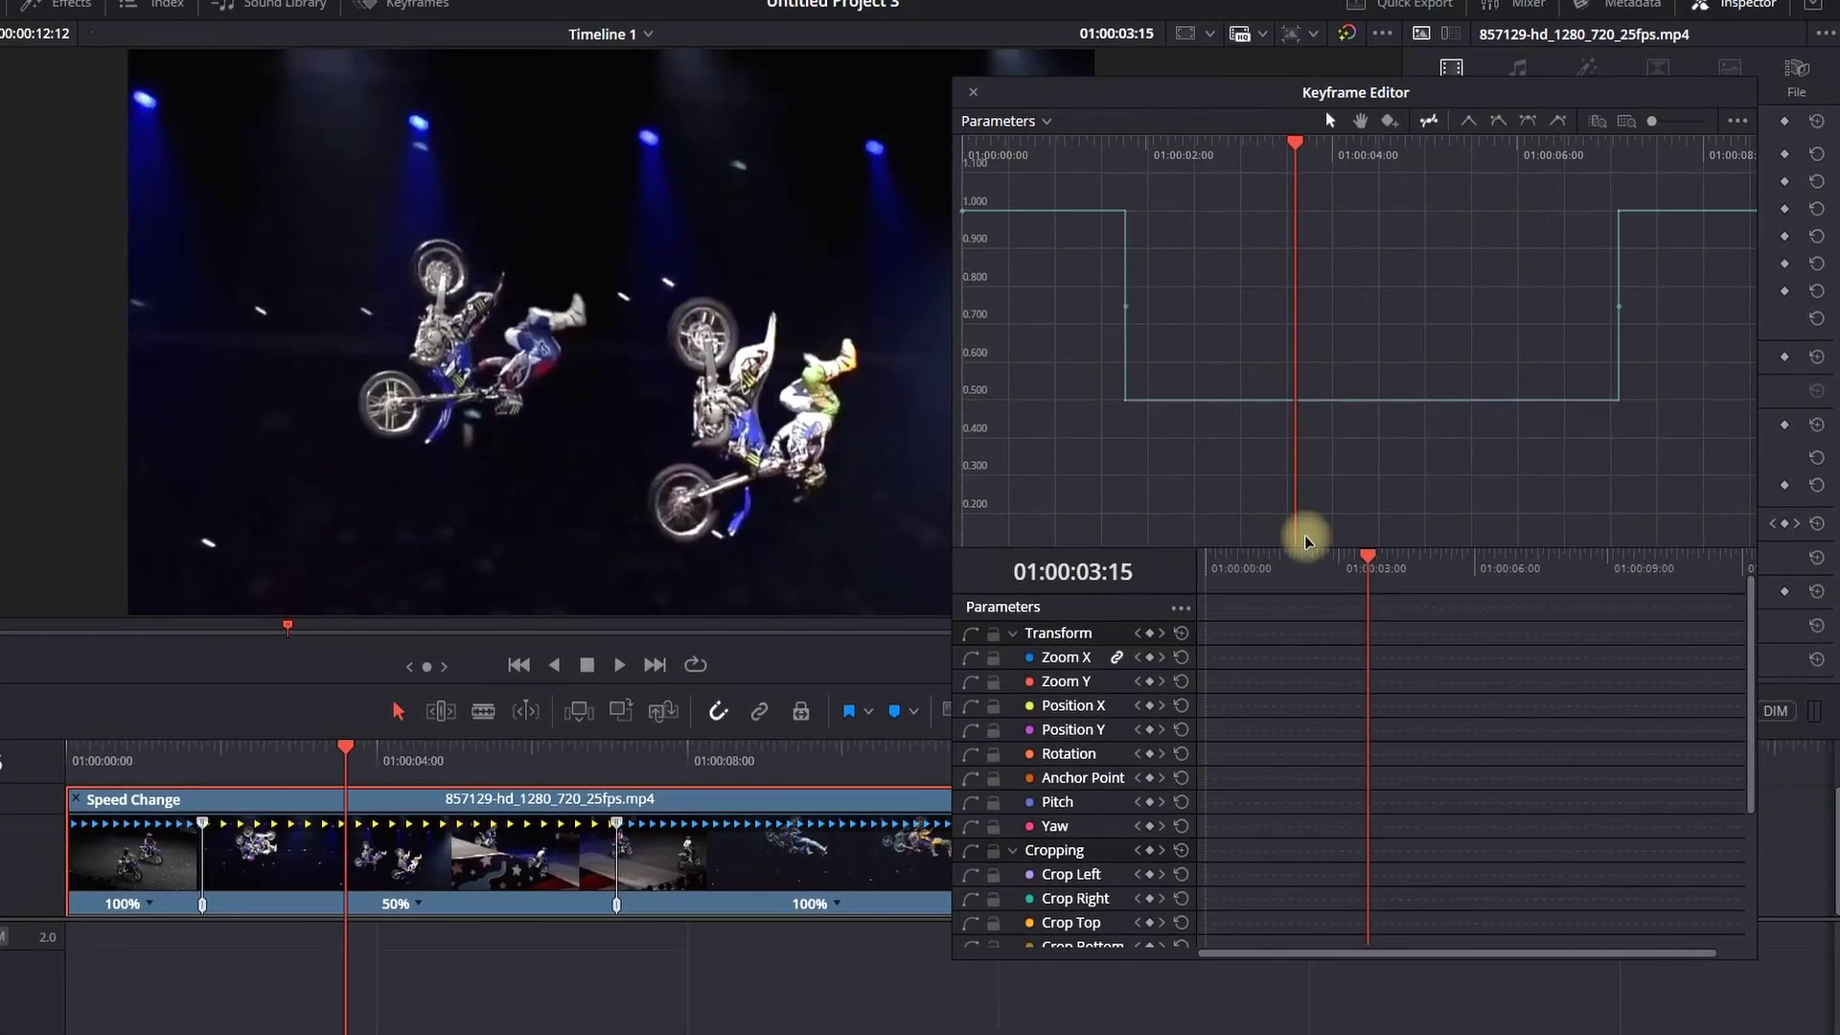
scroll(1150, 762, "down", 5)
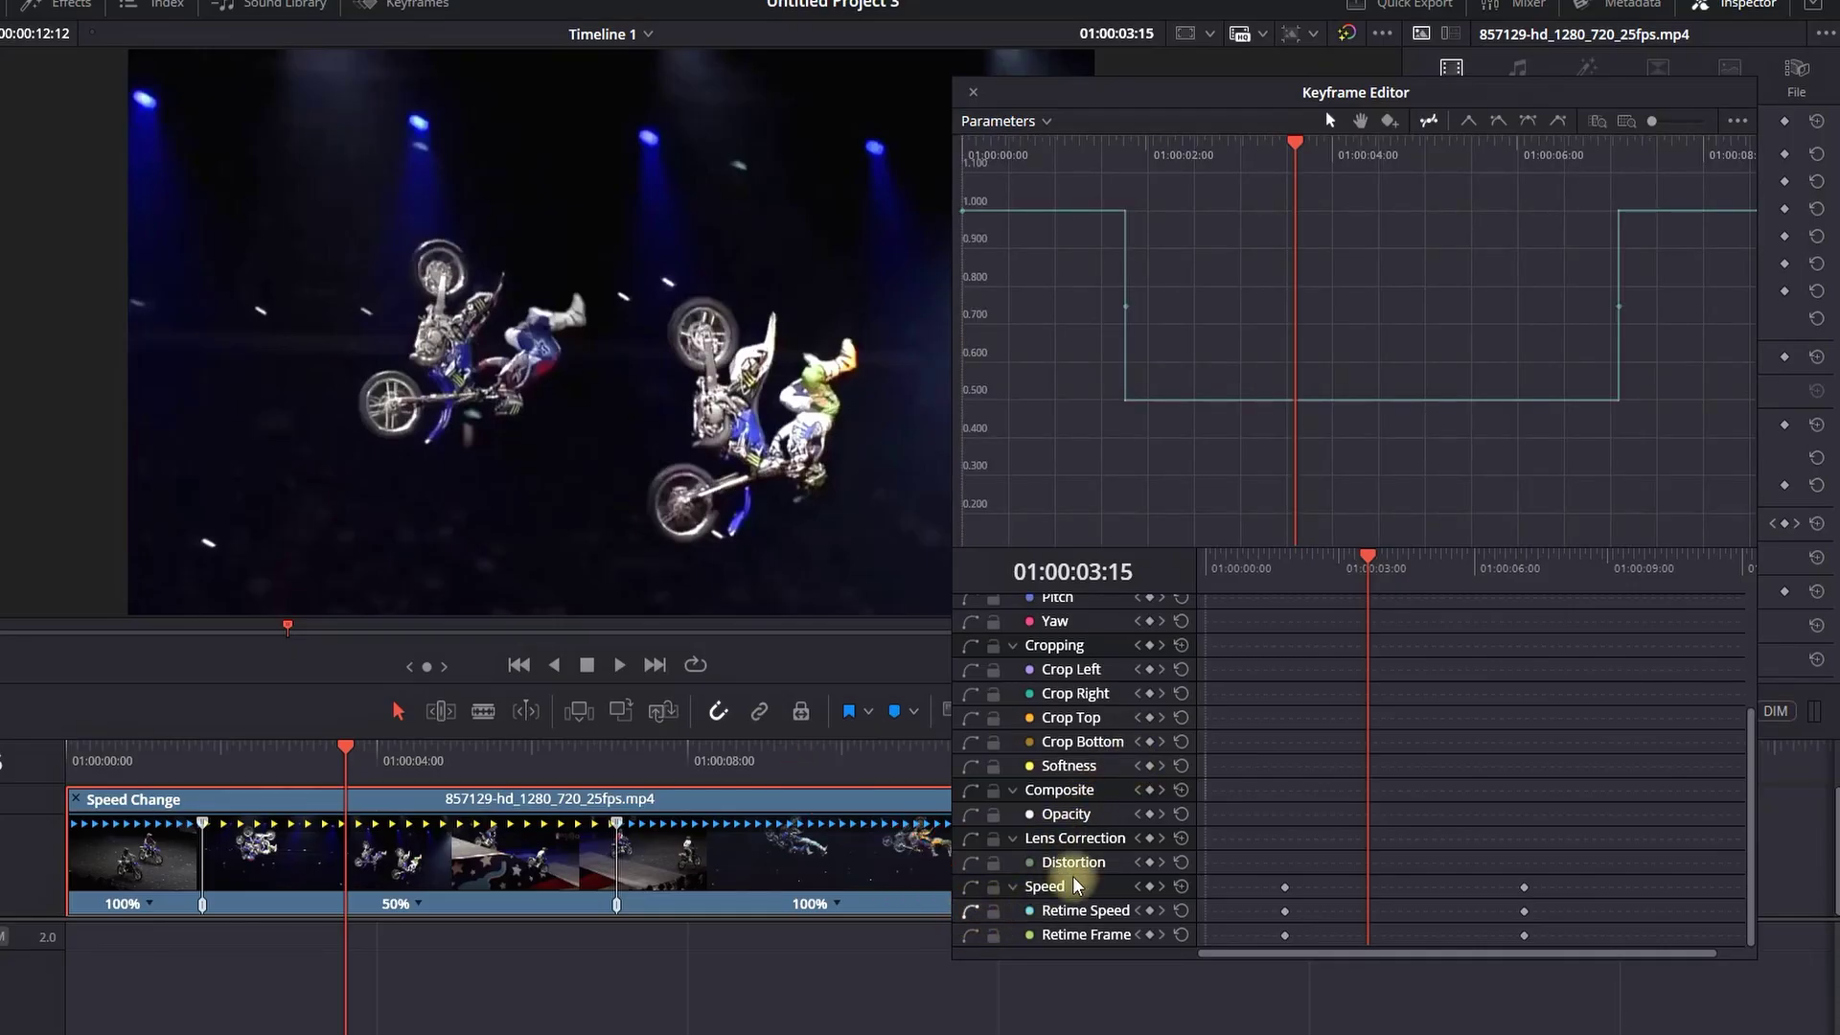
left_click(970, 695)
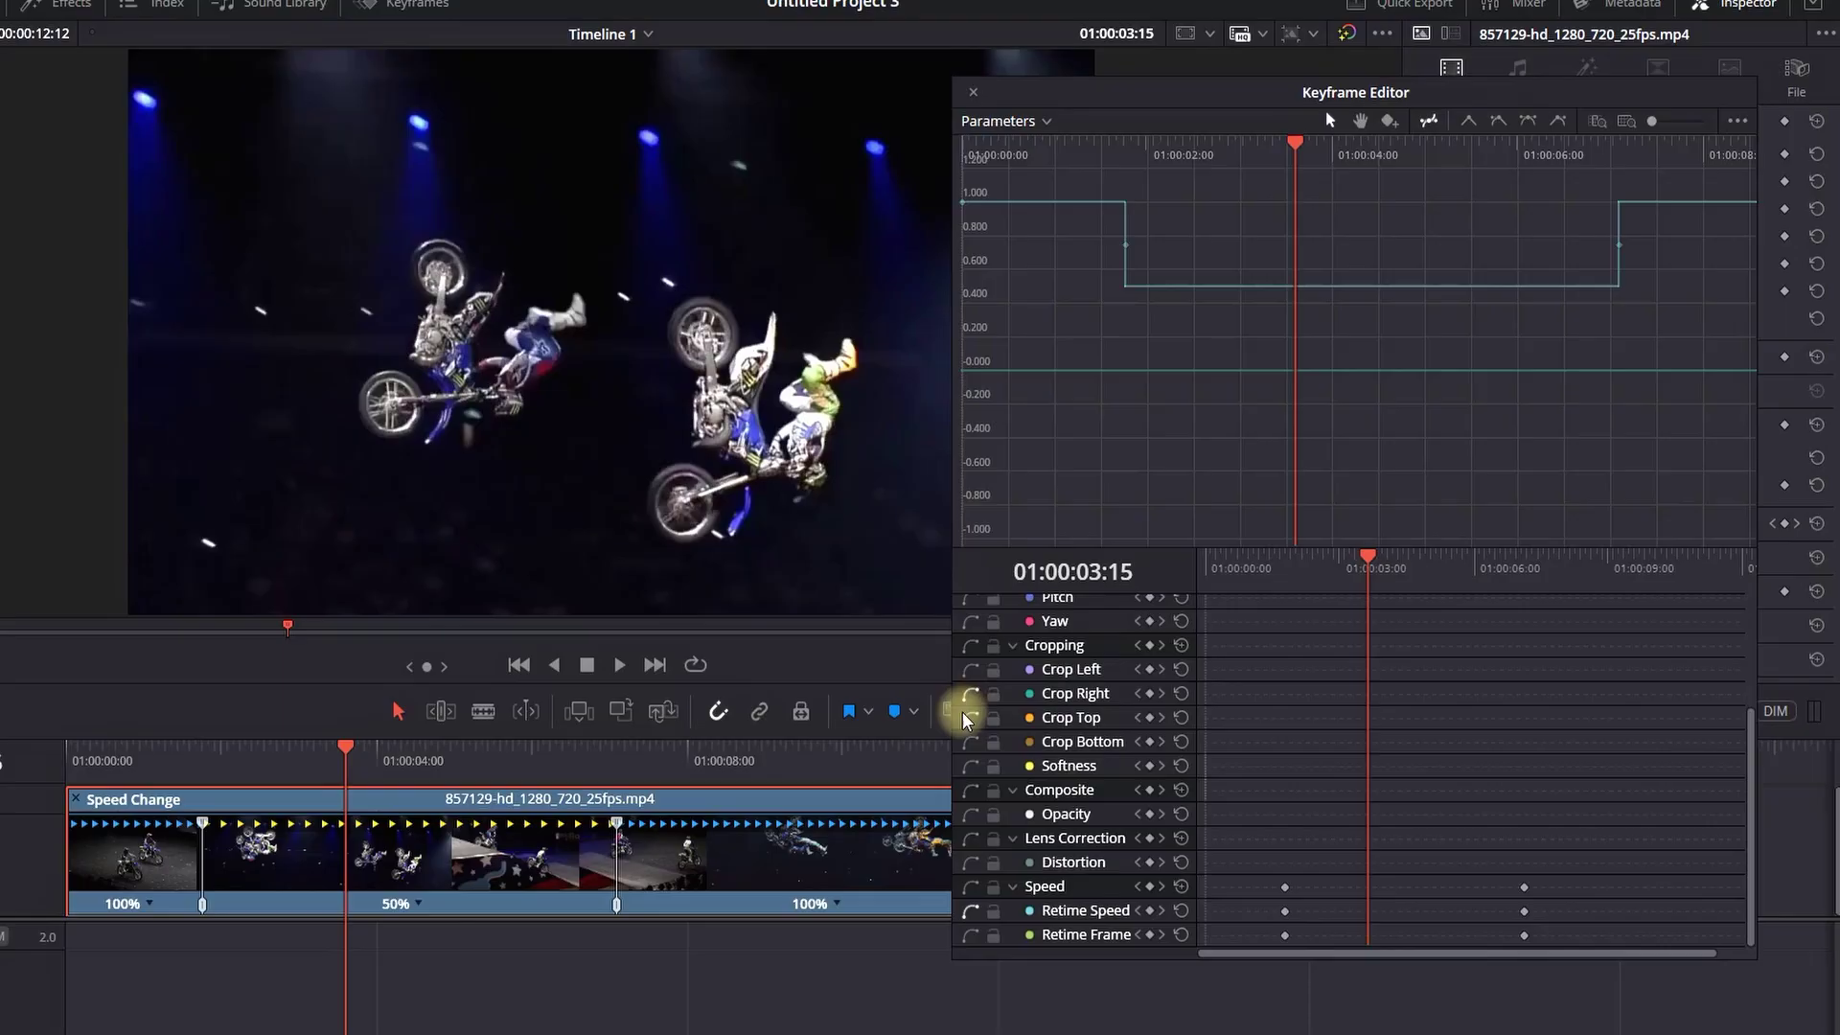
left_click(969, 719)
left_click(971, 719)
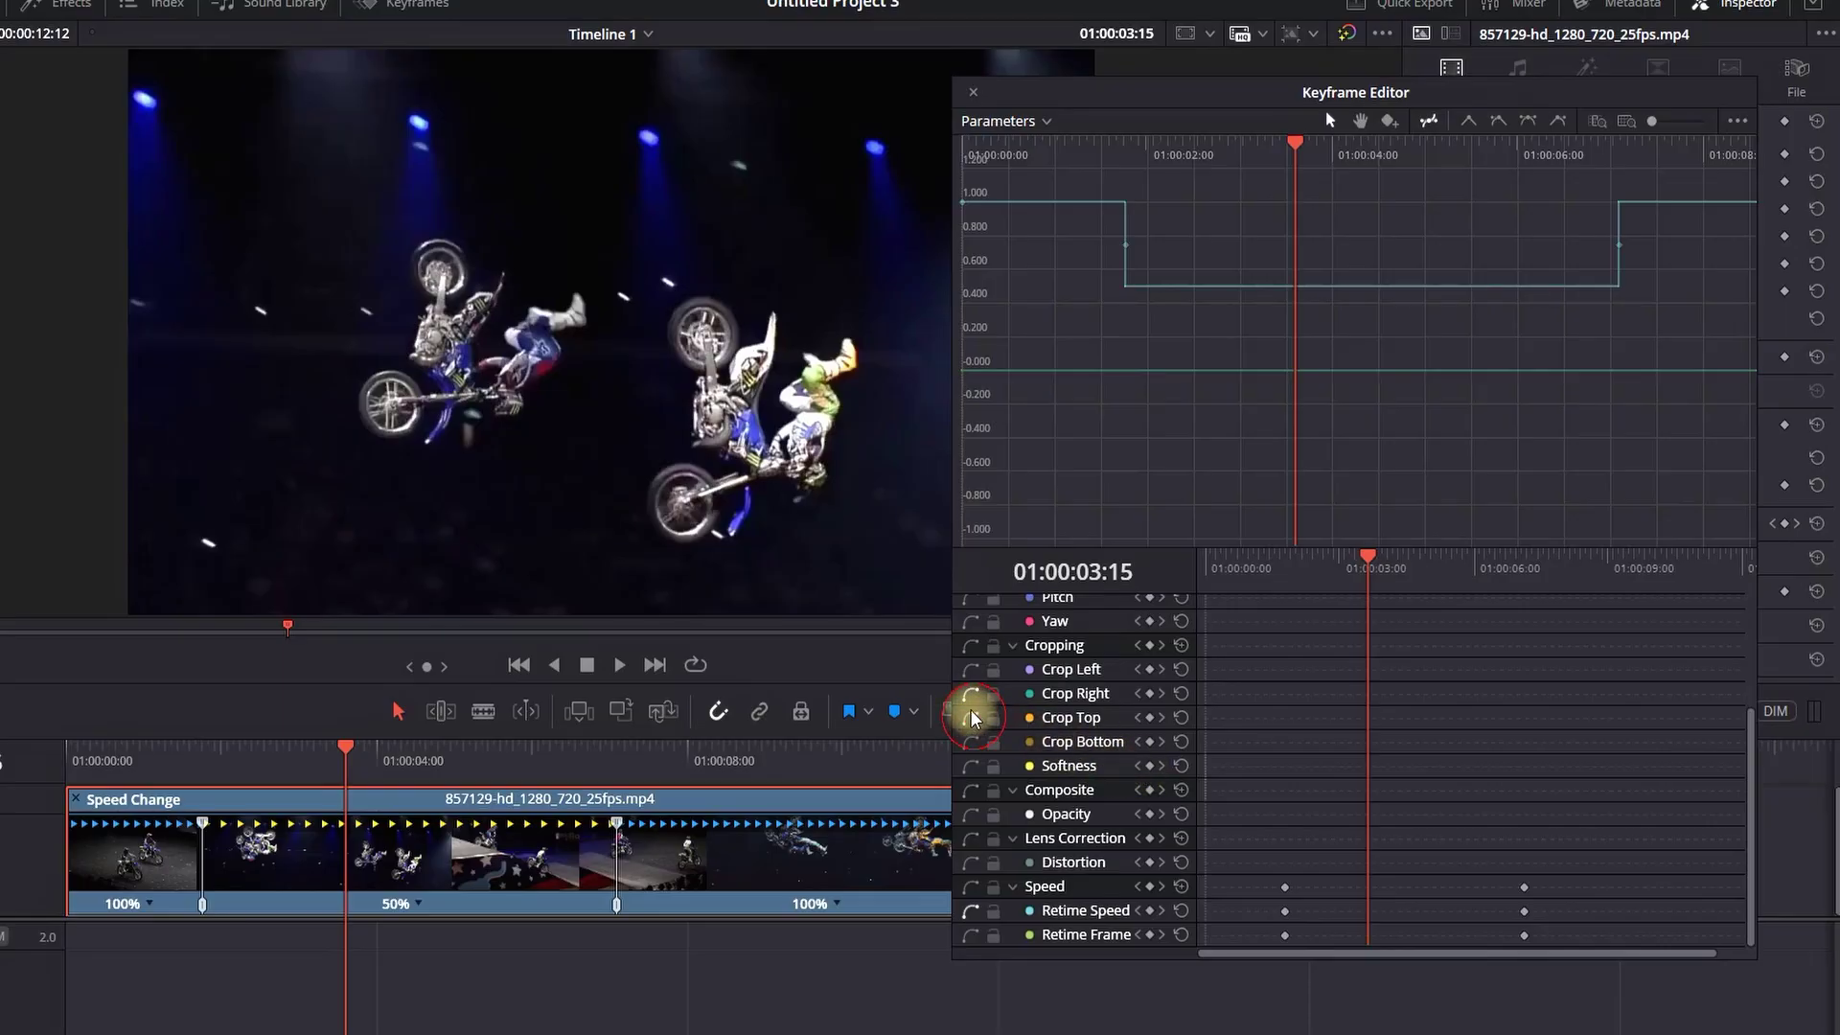
left_click(970, 695)
left_click(968, 912)
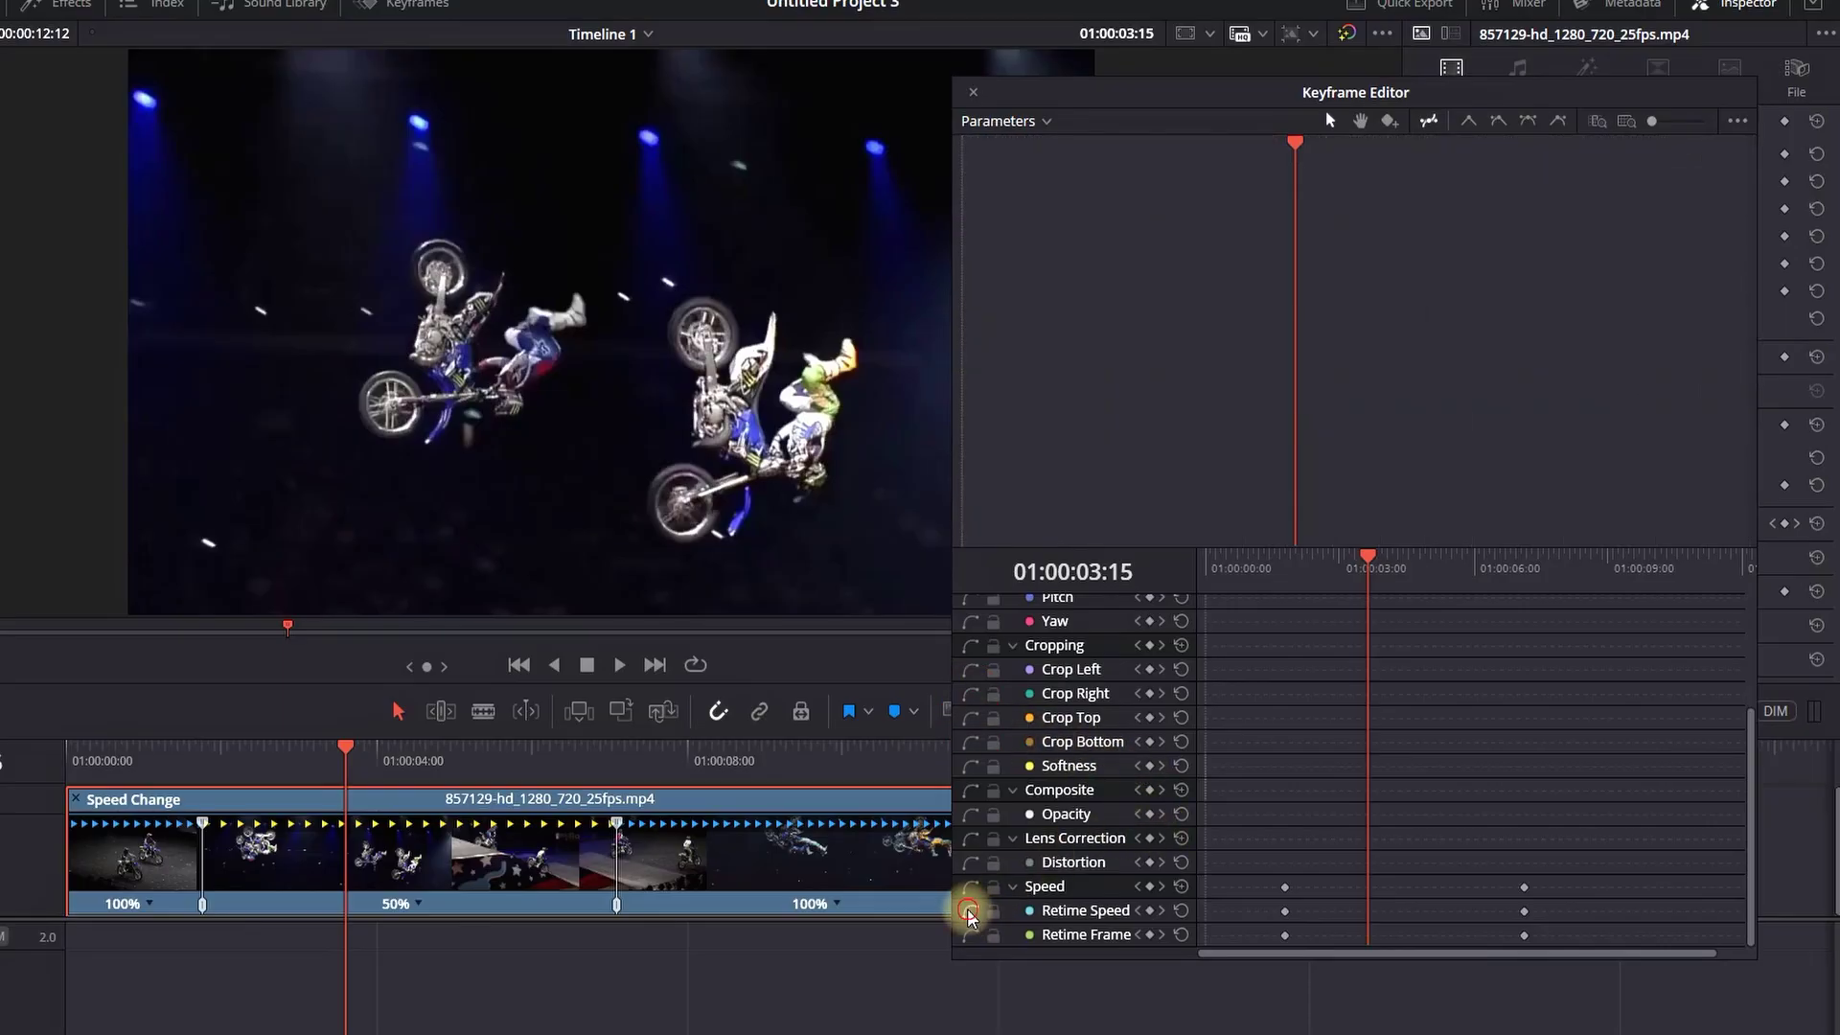
left_click(970, 913)
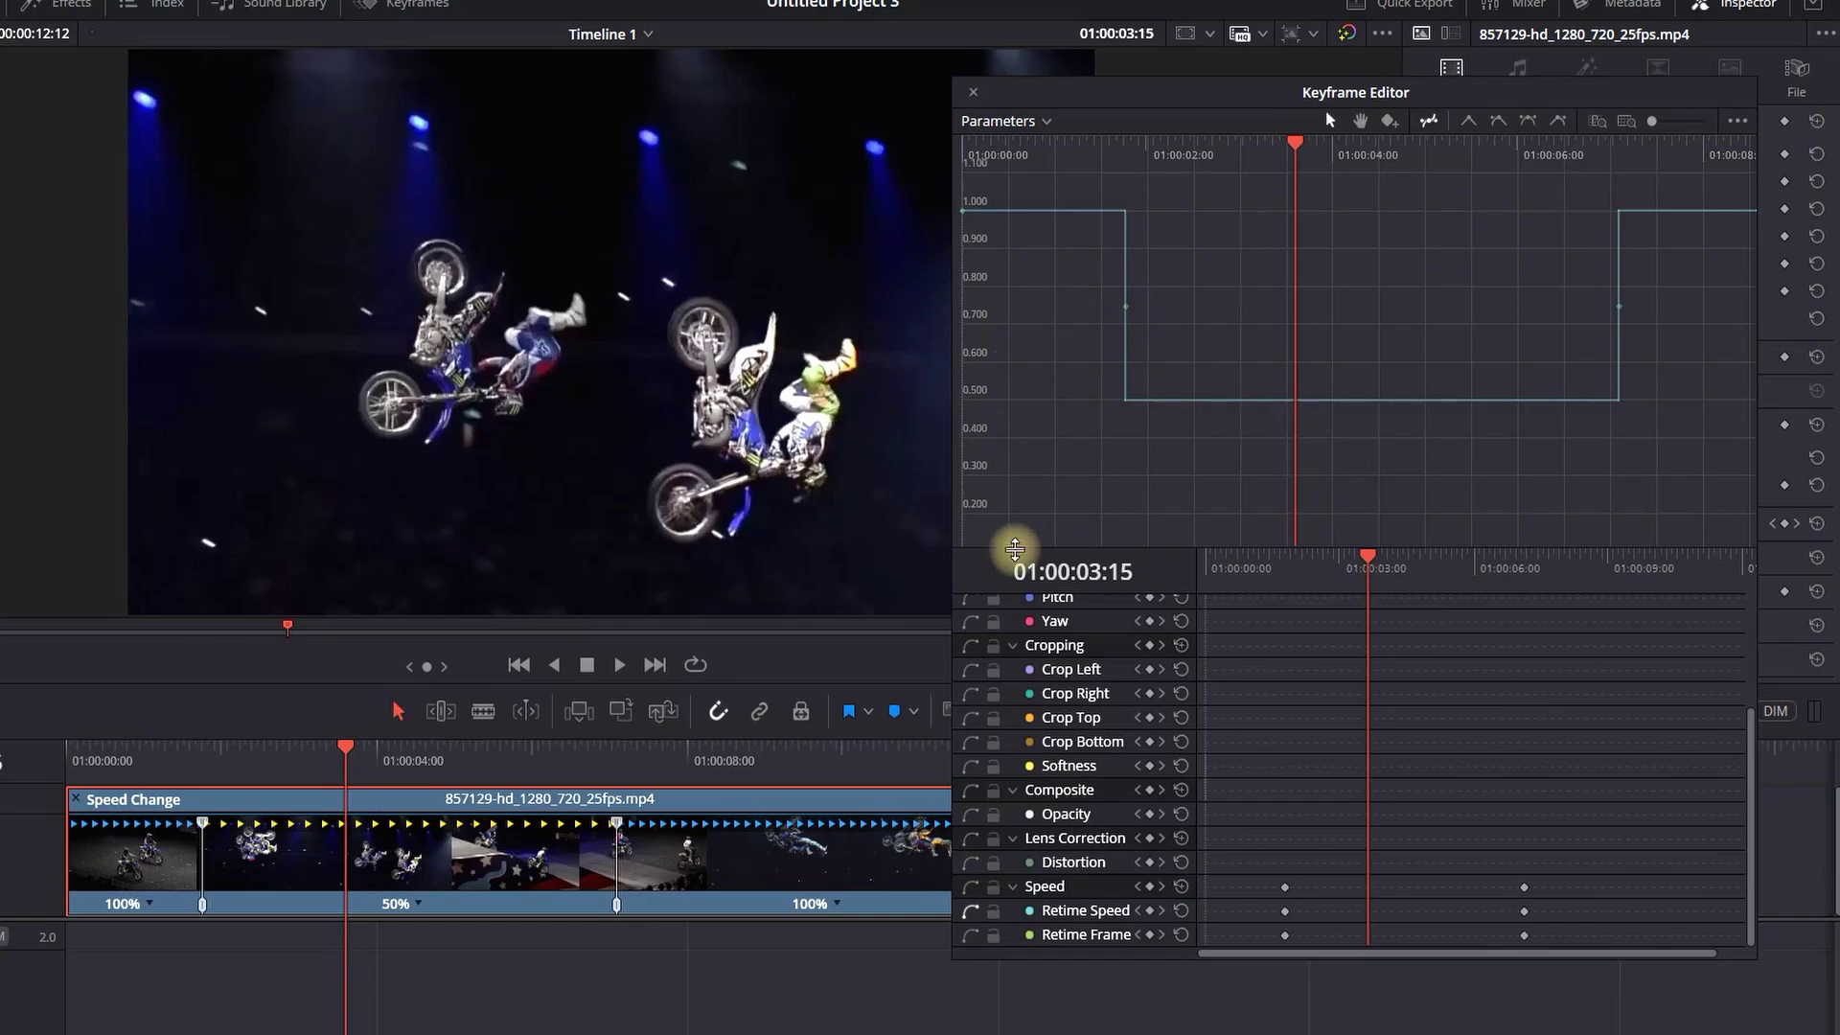
- Move the Keyframe Editor left and marquee-select both keyframes of the 0.497 speed dip
left_click_drag(1300, 88, 1198, 93)
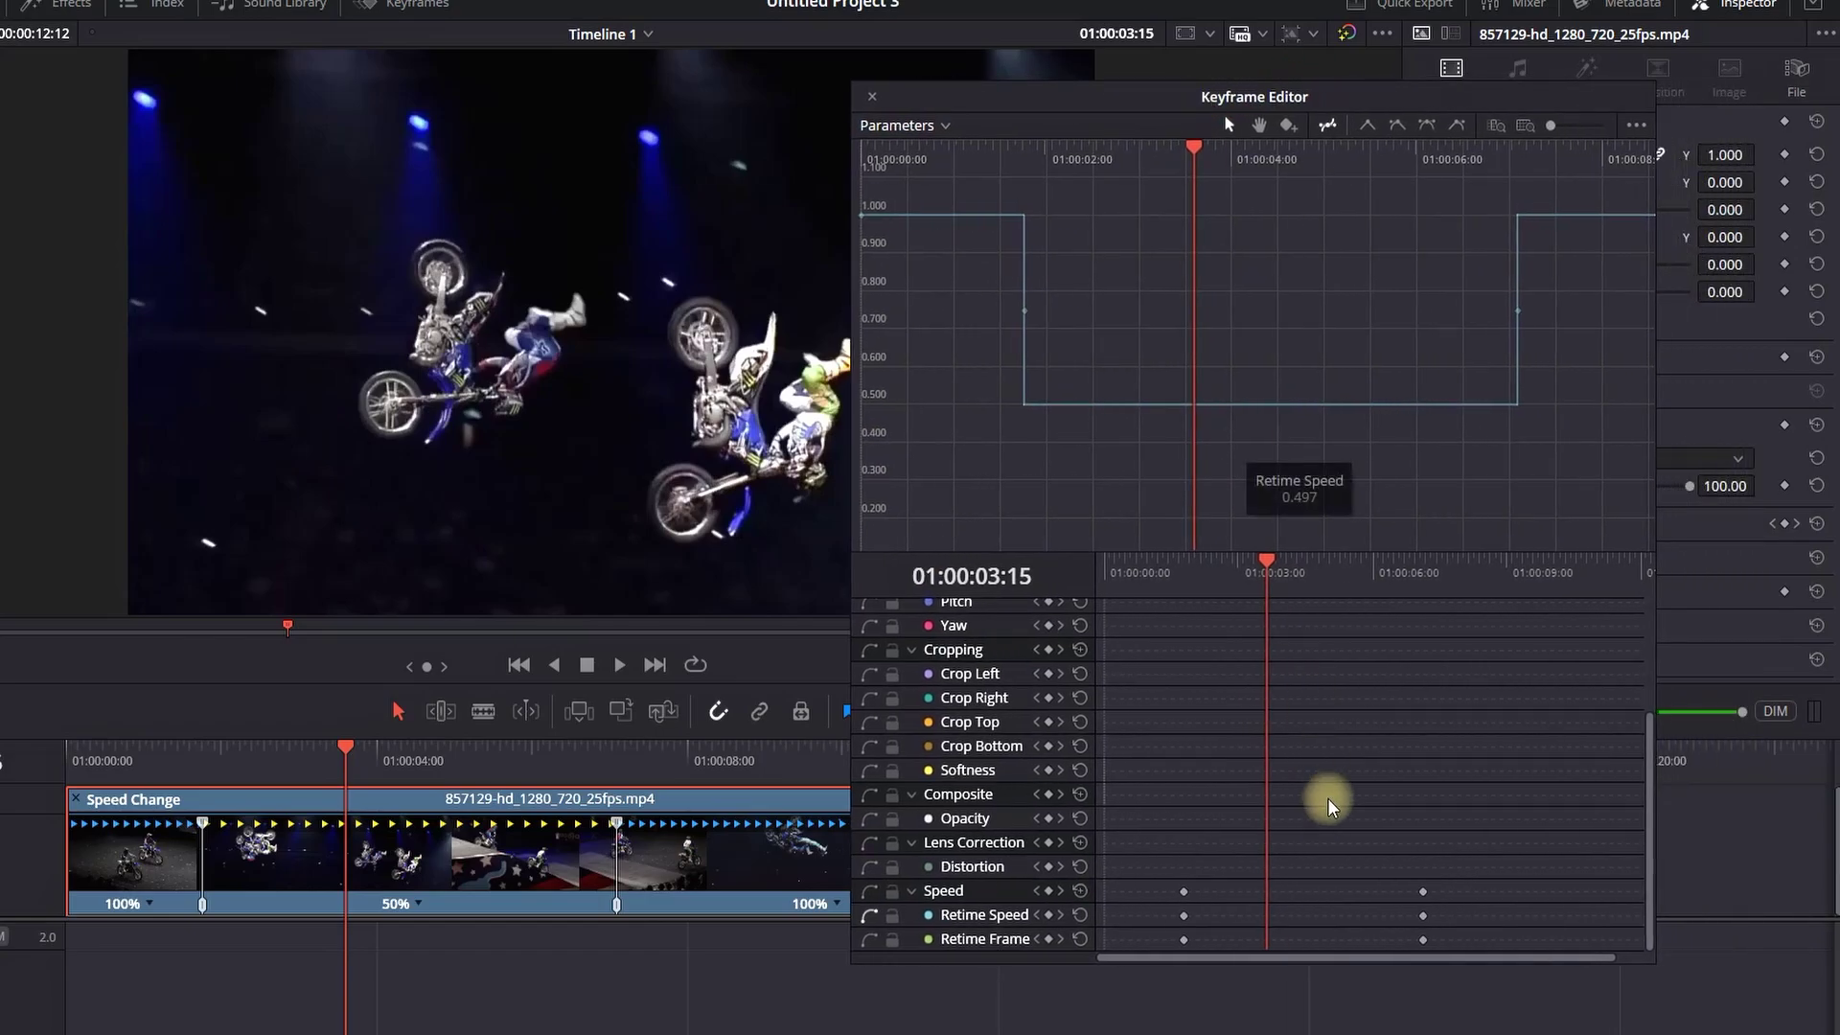
mouse_move(1317, 963)
left_mouse_down()
mouse_move(1323, 843)
mouse_move(1321, 955)
left_mouse_up()
left_click_drag(1242, 111, 1176, 117)
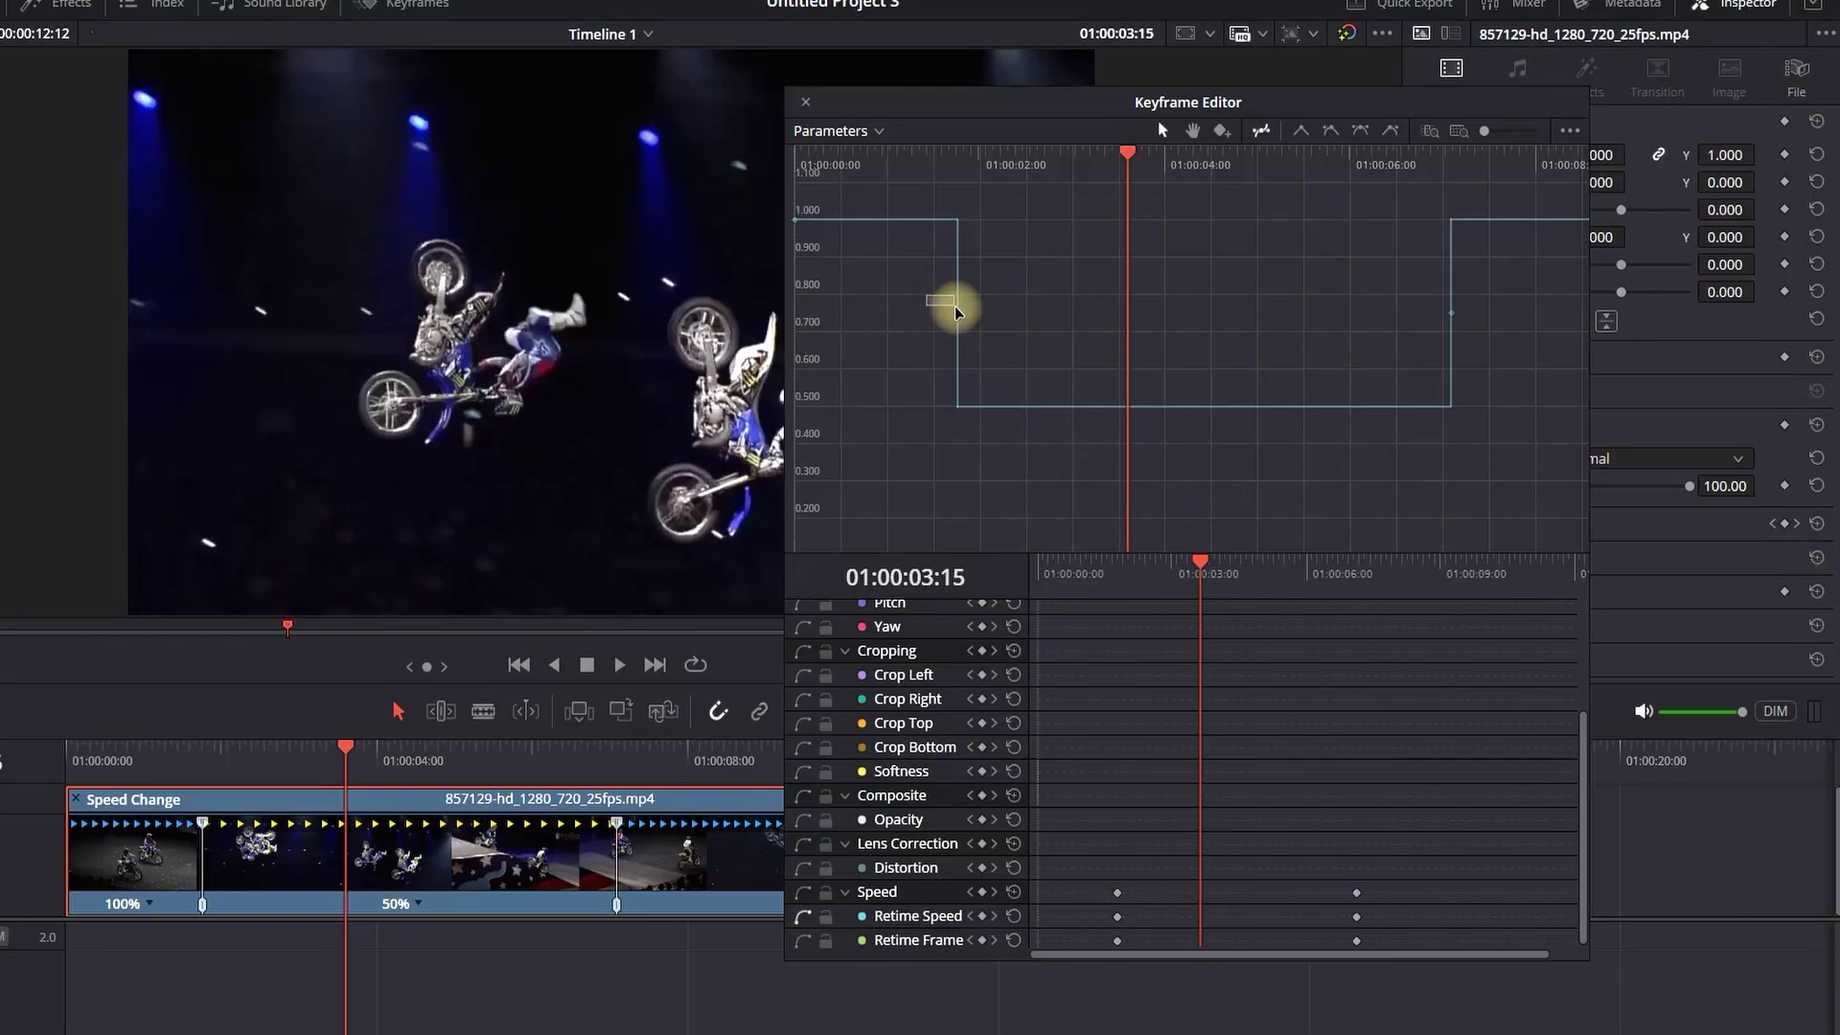
left_click_drag(955, 312, 1457, 317)
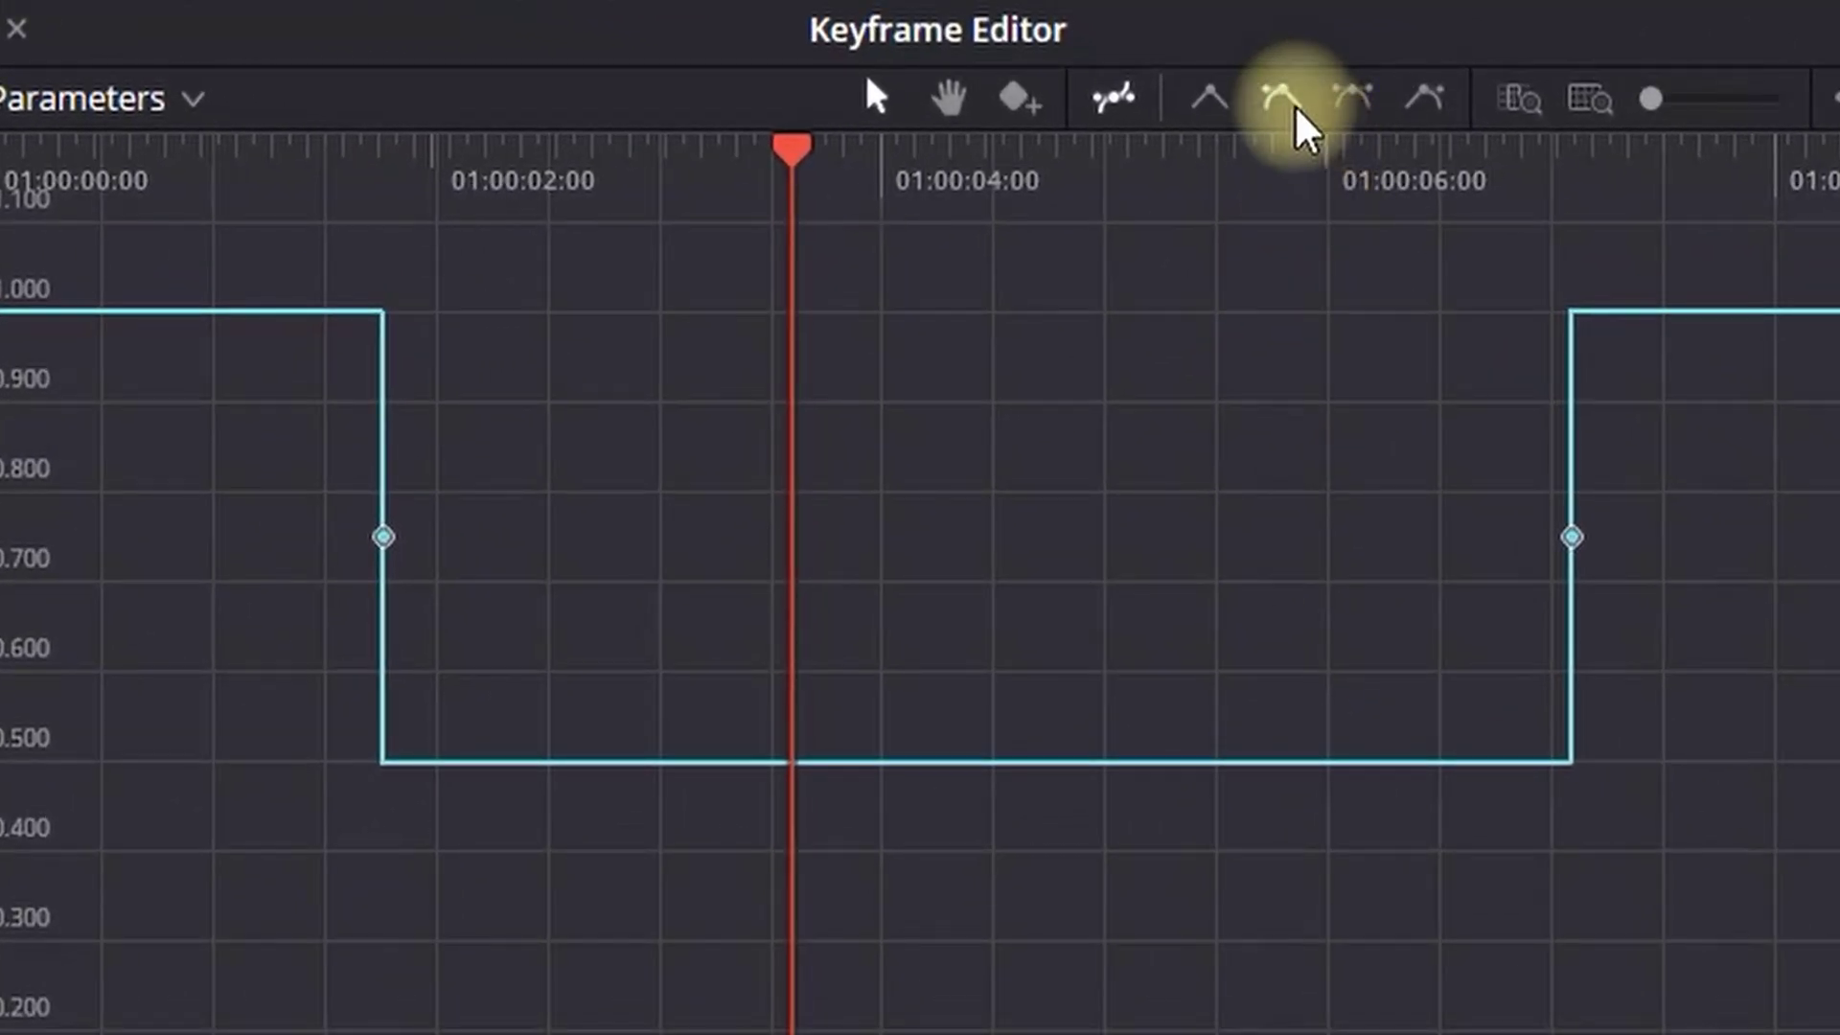
- Apply Ease In and Out to both speed keyframes and lengthen their Bezier handles
left_click(1351, 110)
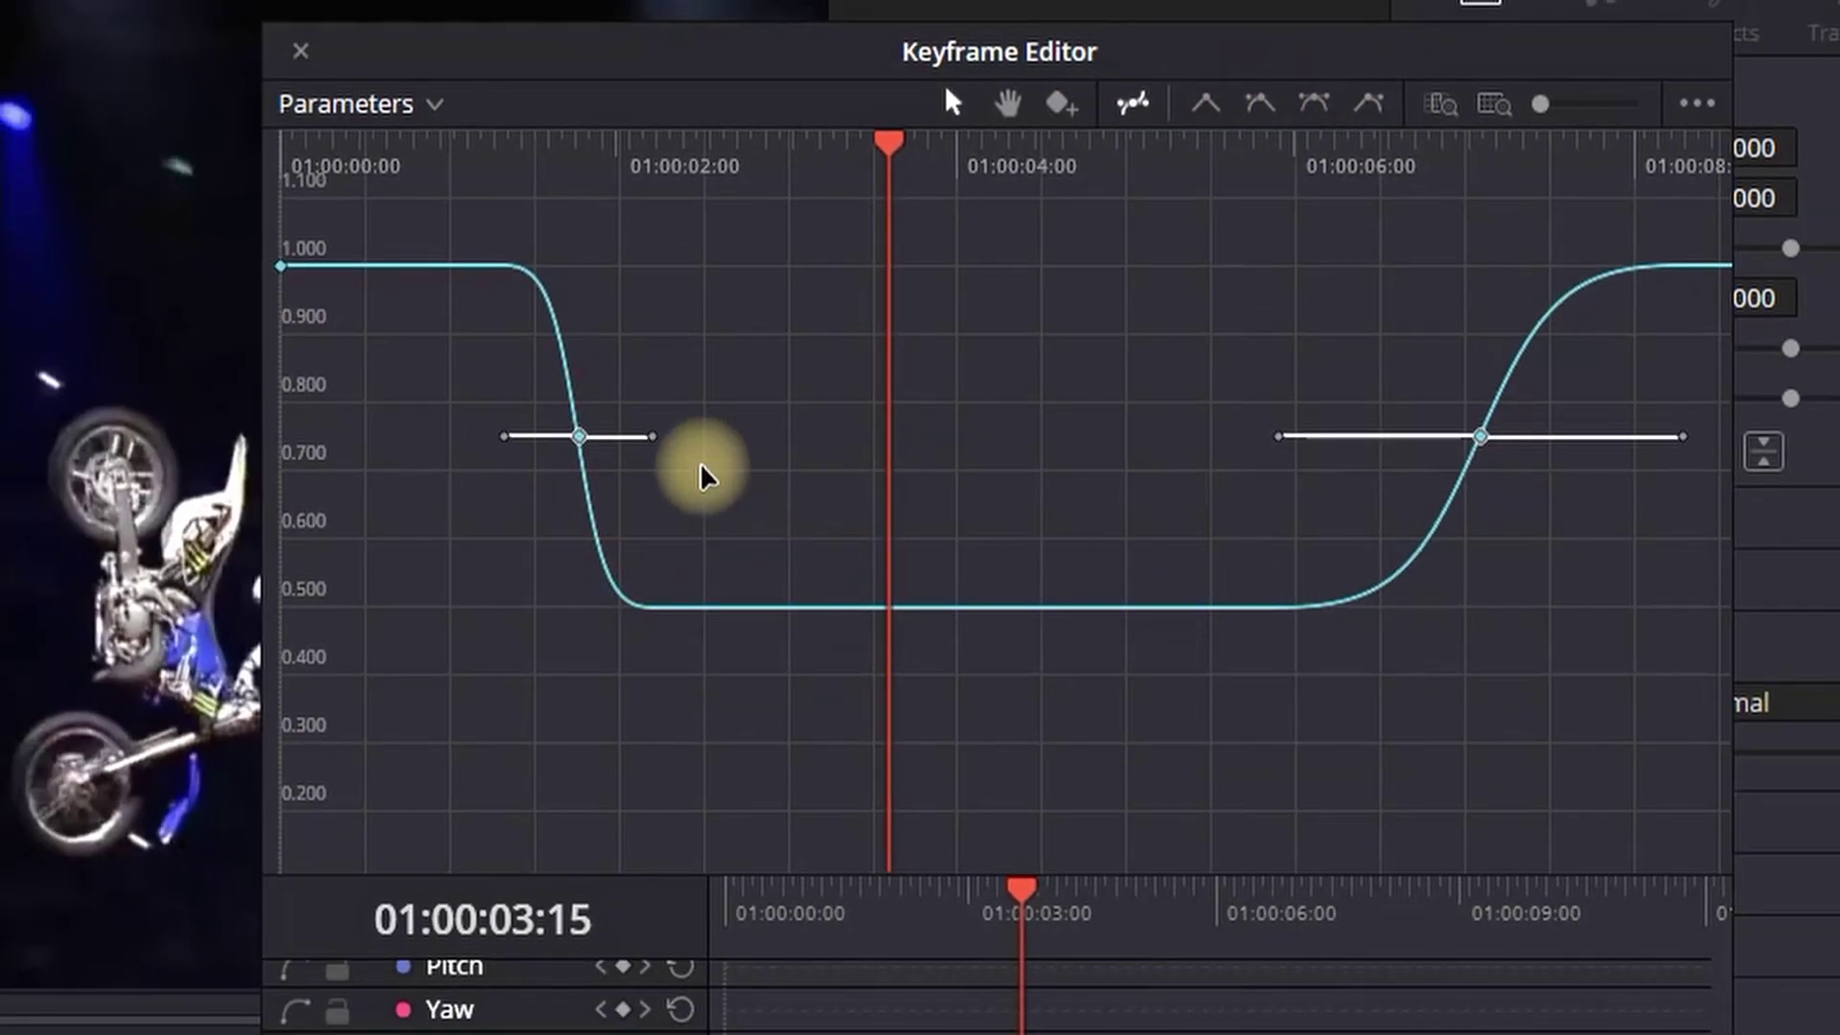
left_click(701, 474)
left_click(579, 436)
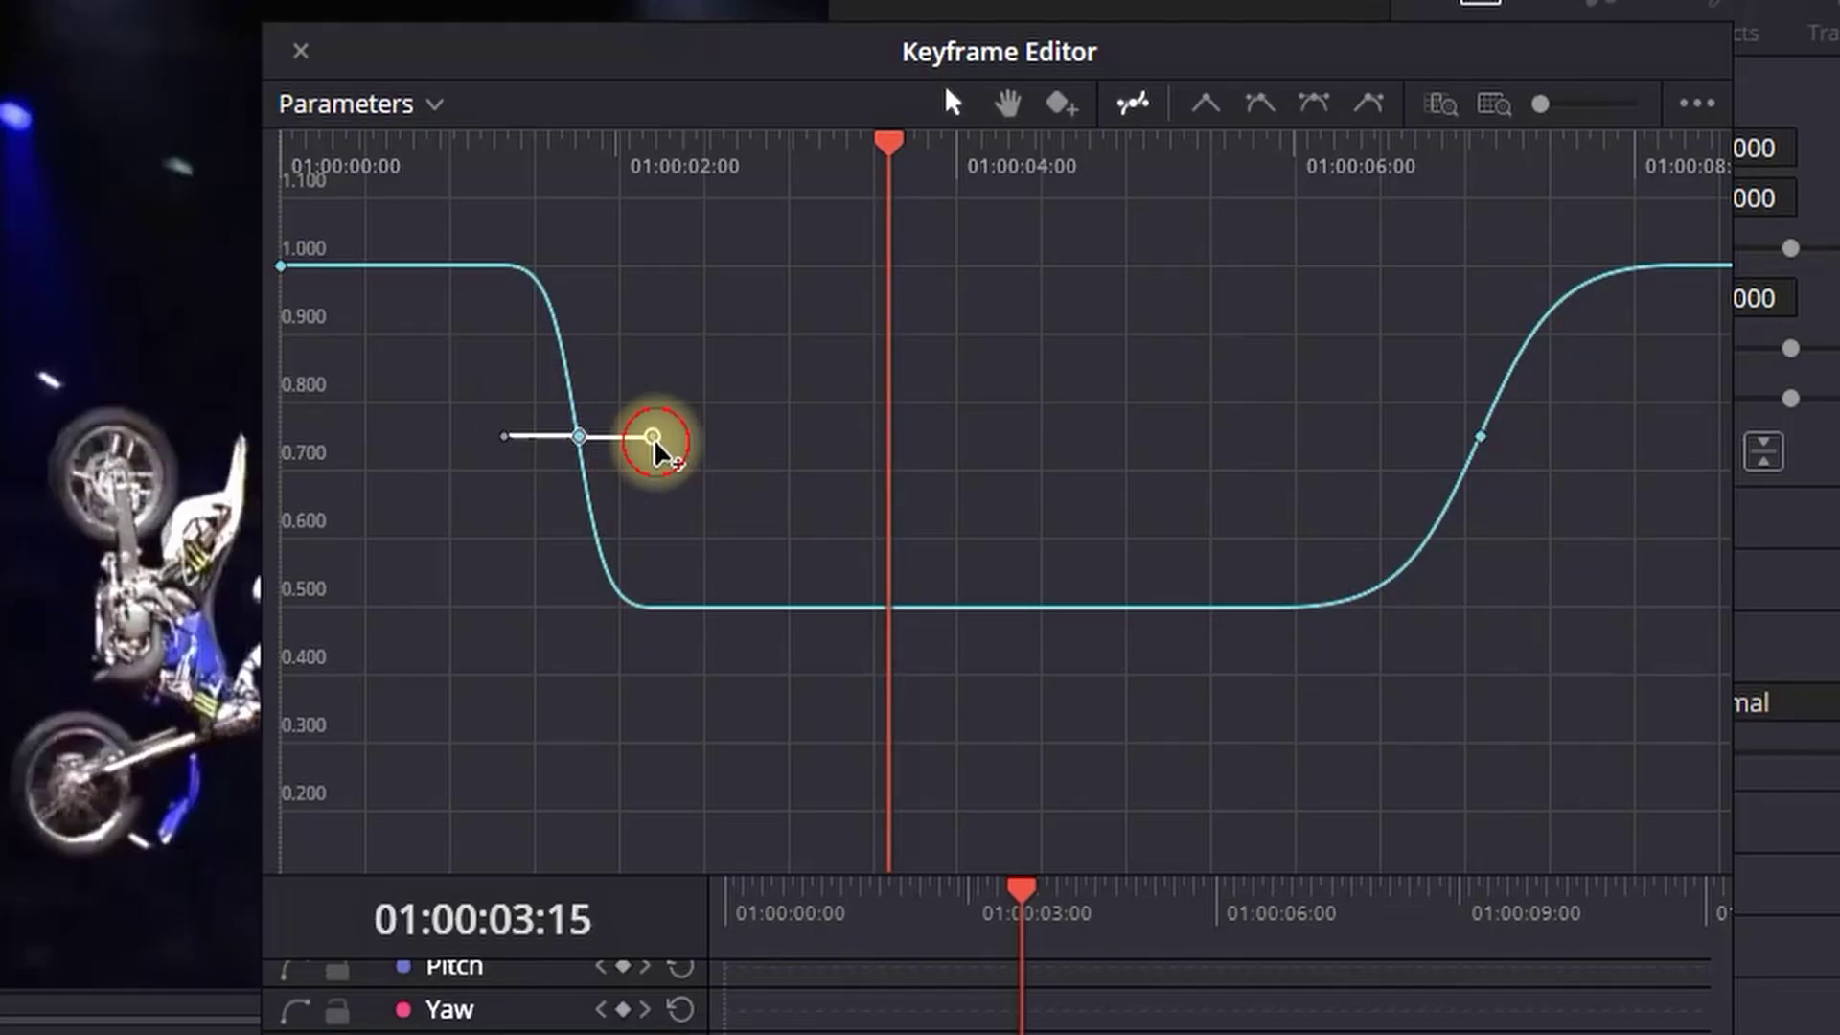
mouse_move(650, 438)
left_mouse_down()
mouse_move(837, 440)
mouse_move(665, 437)
mouse_move(706, 437)
left_mouse_up()
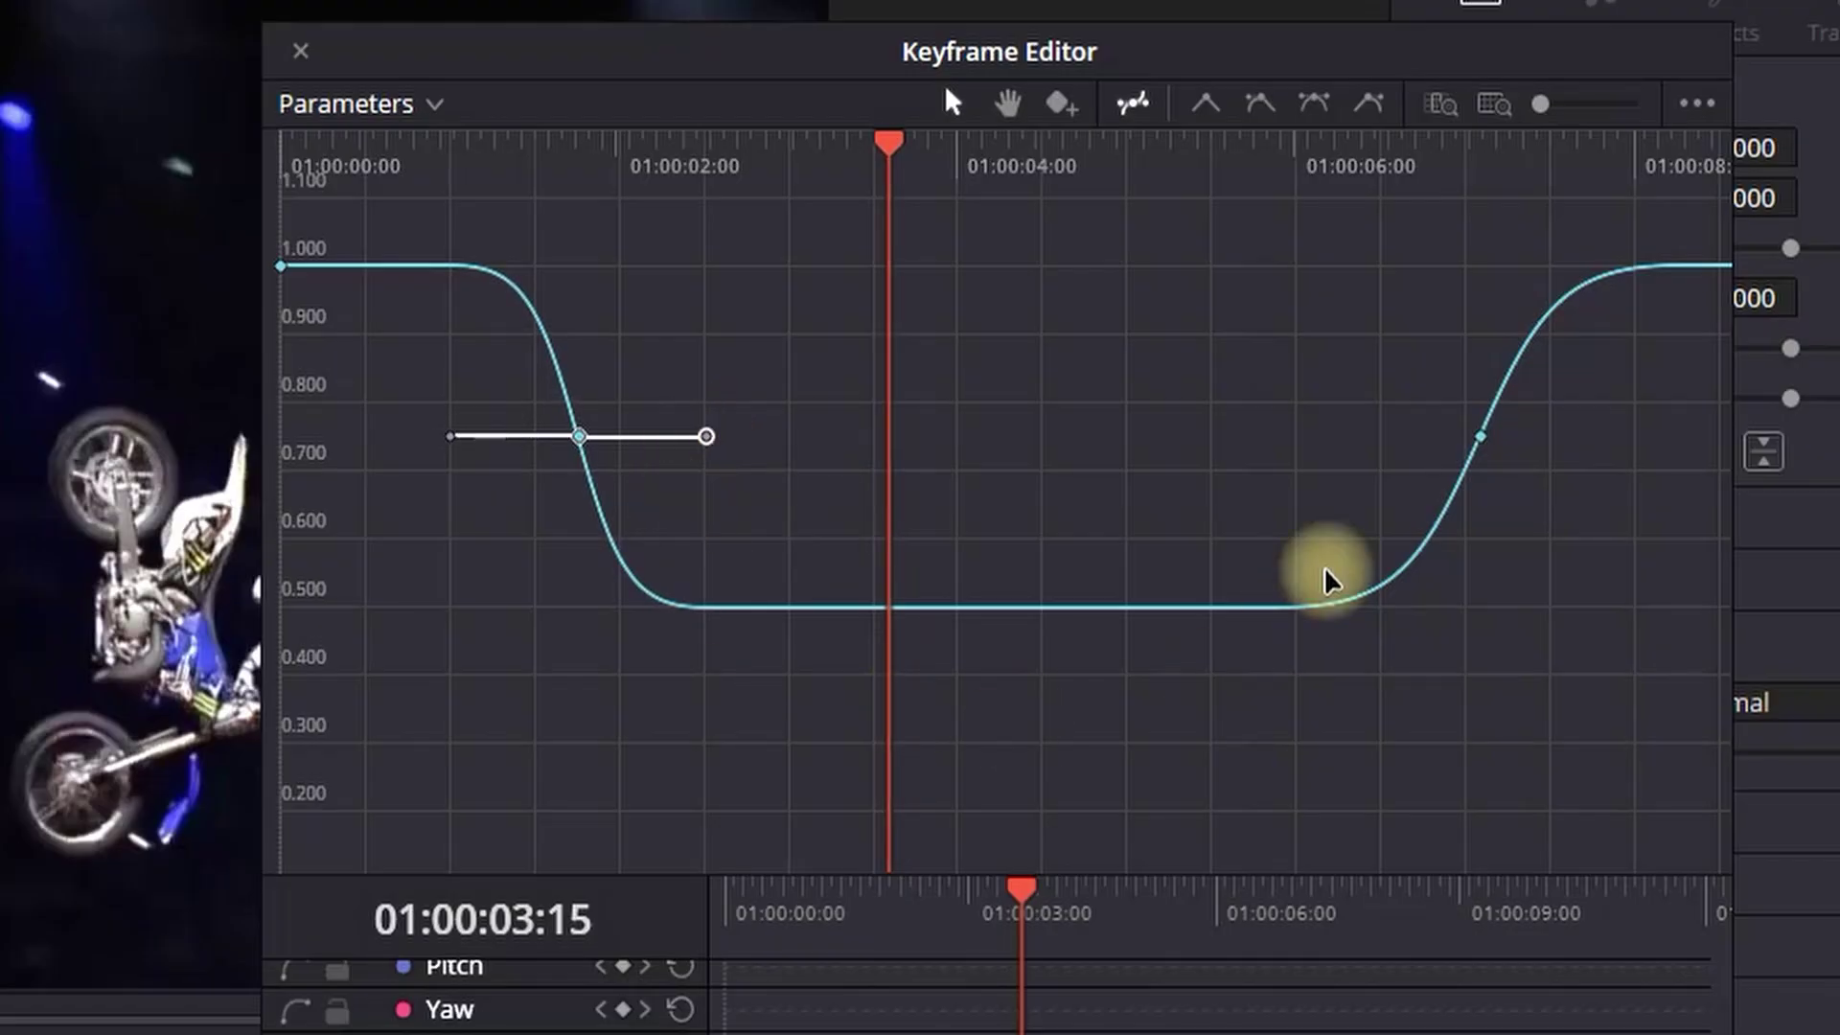
left_click_drag(1351, 398, 1495, 449)
left_click_drag(1282, 443, 1278, 501)
left_click(1193, 565)
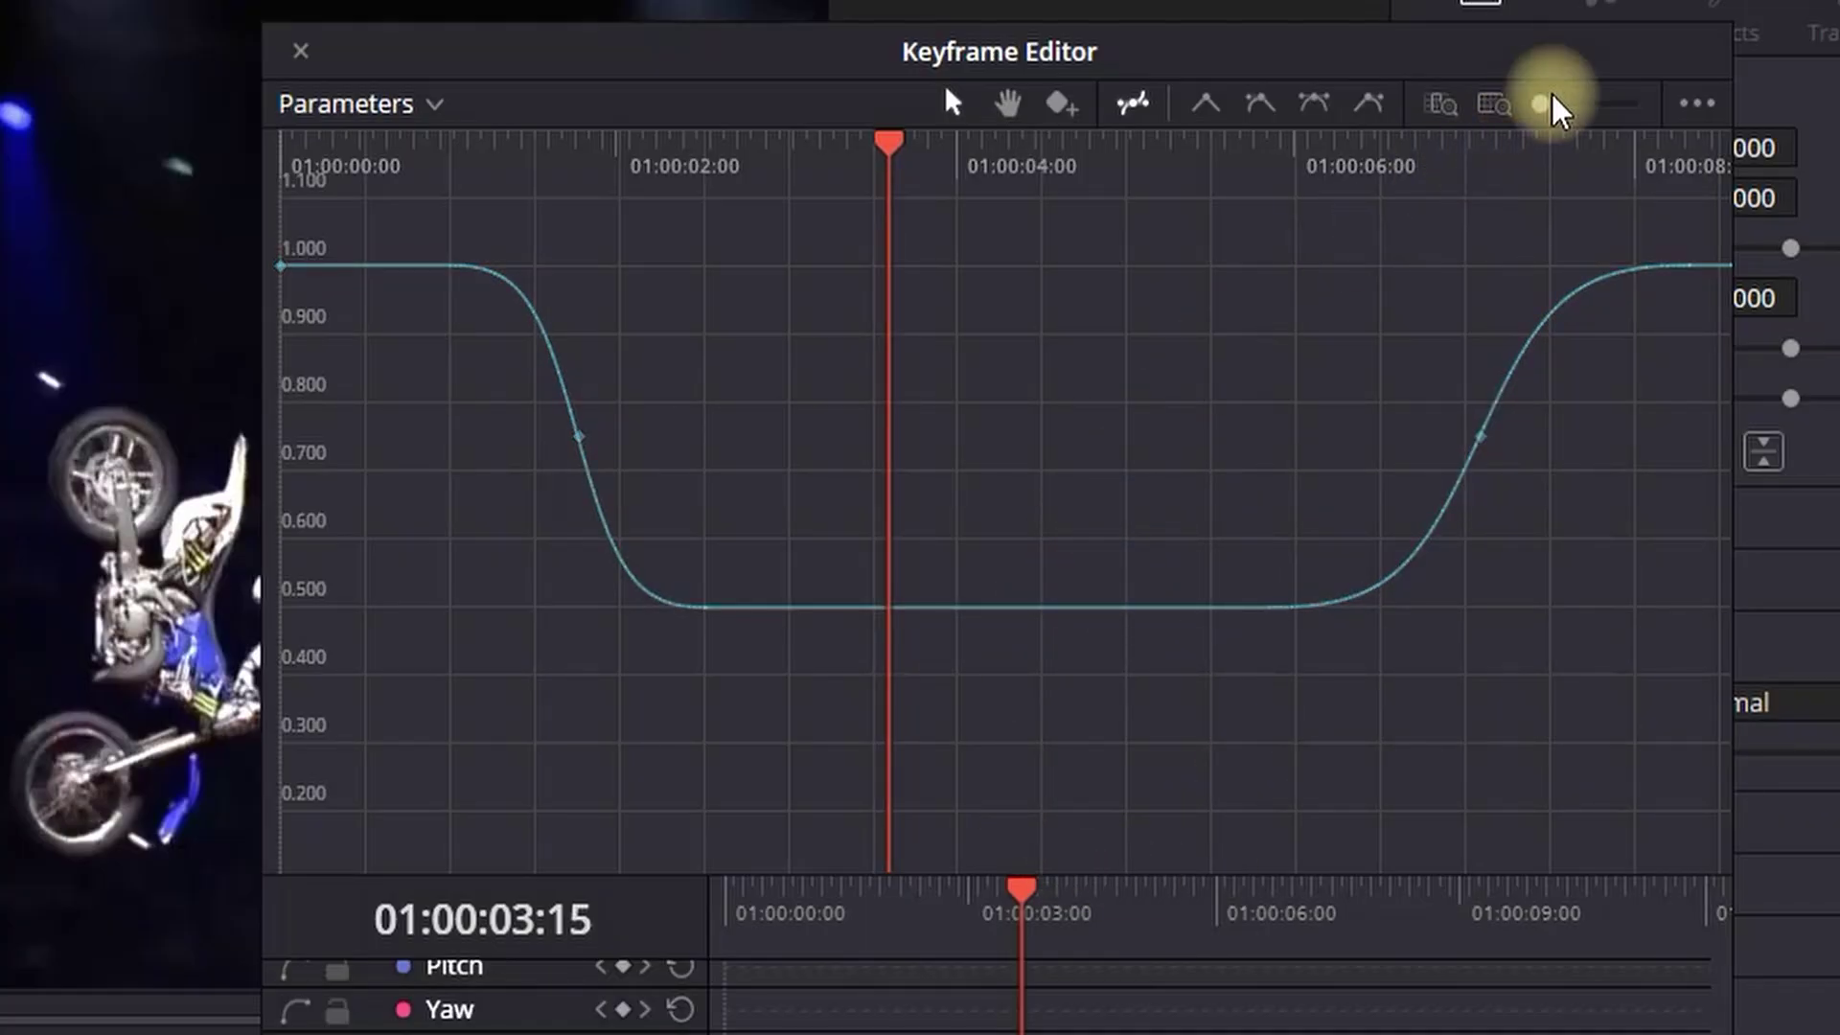
- Zoom the graph out horizontally and keep the slow plateau at about 0.494
mouse_move(1540, 105)
left_mouse_down()
mouse_move(1598, 123)
mouse_move(1540, 107)
left_mouse_up()
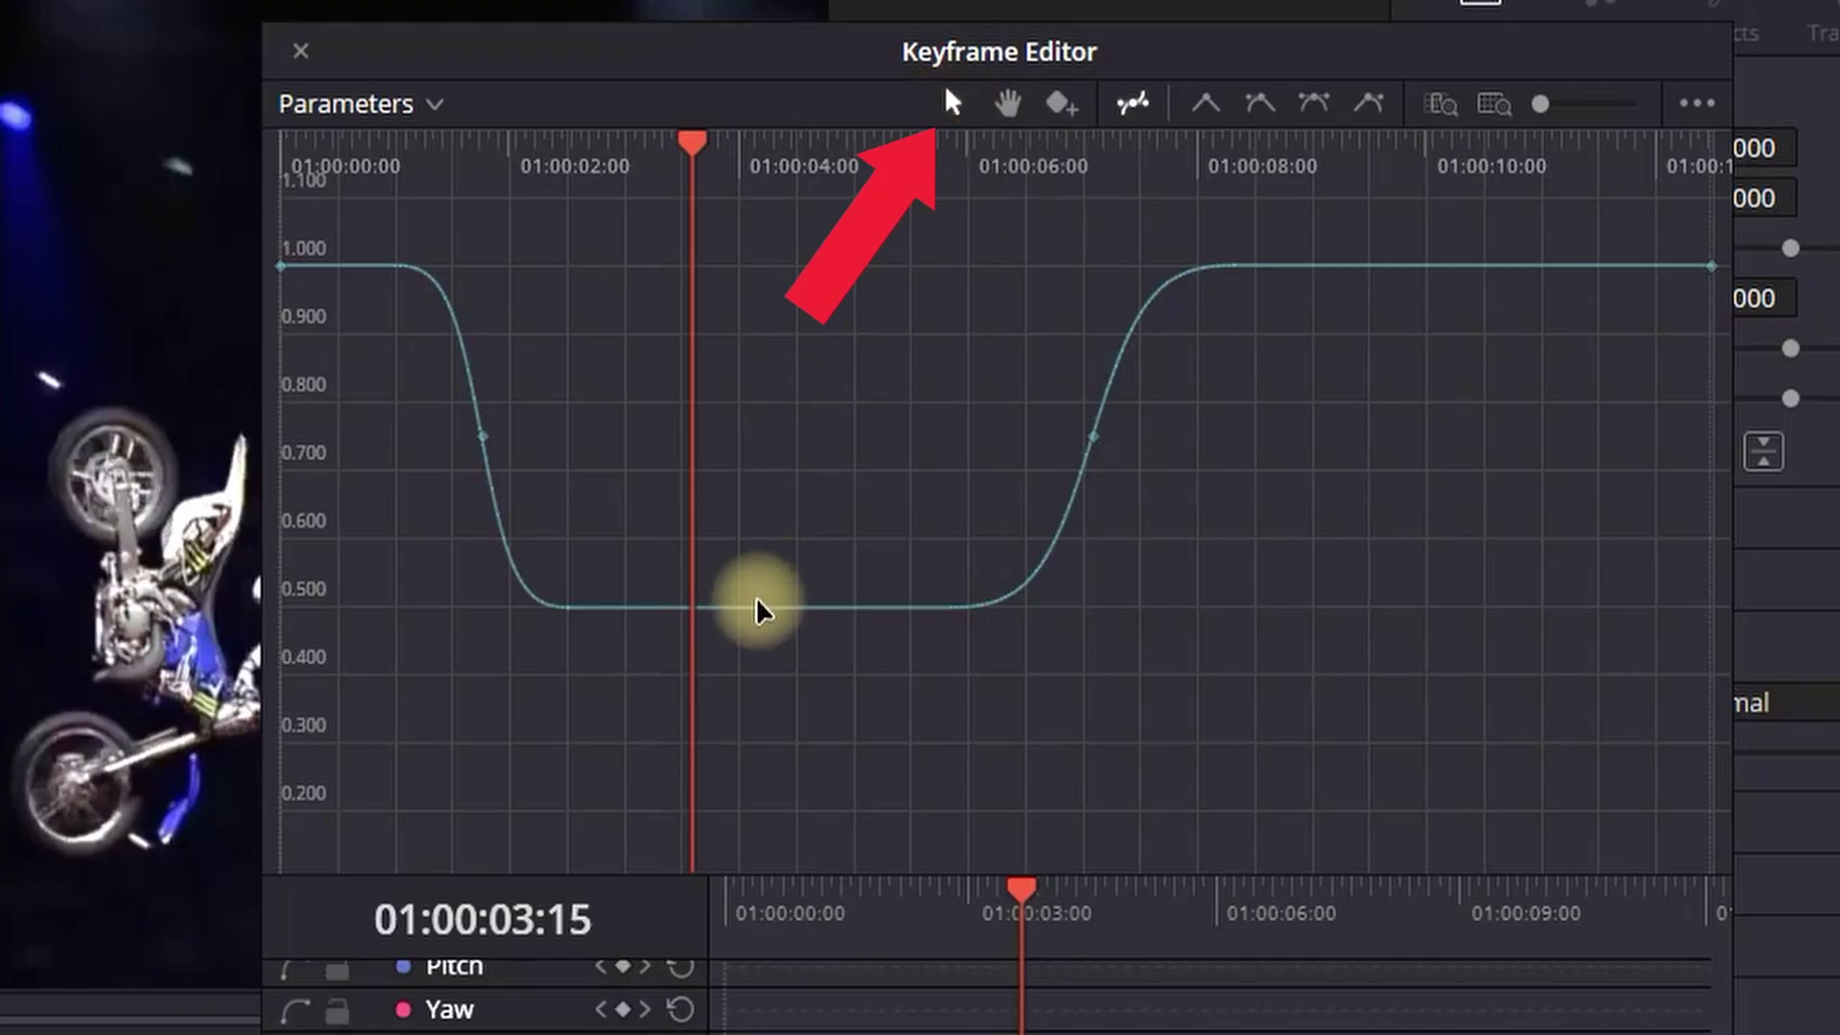
mouse_move(770, 613)
left_mouse_down()
mouse_move(764, 423)
mouse_move(788, 758)
mouse_move(783, 620)
left_mouse_up()
left_click_drag(783, 618, 783, 606)
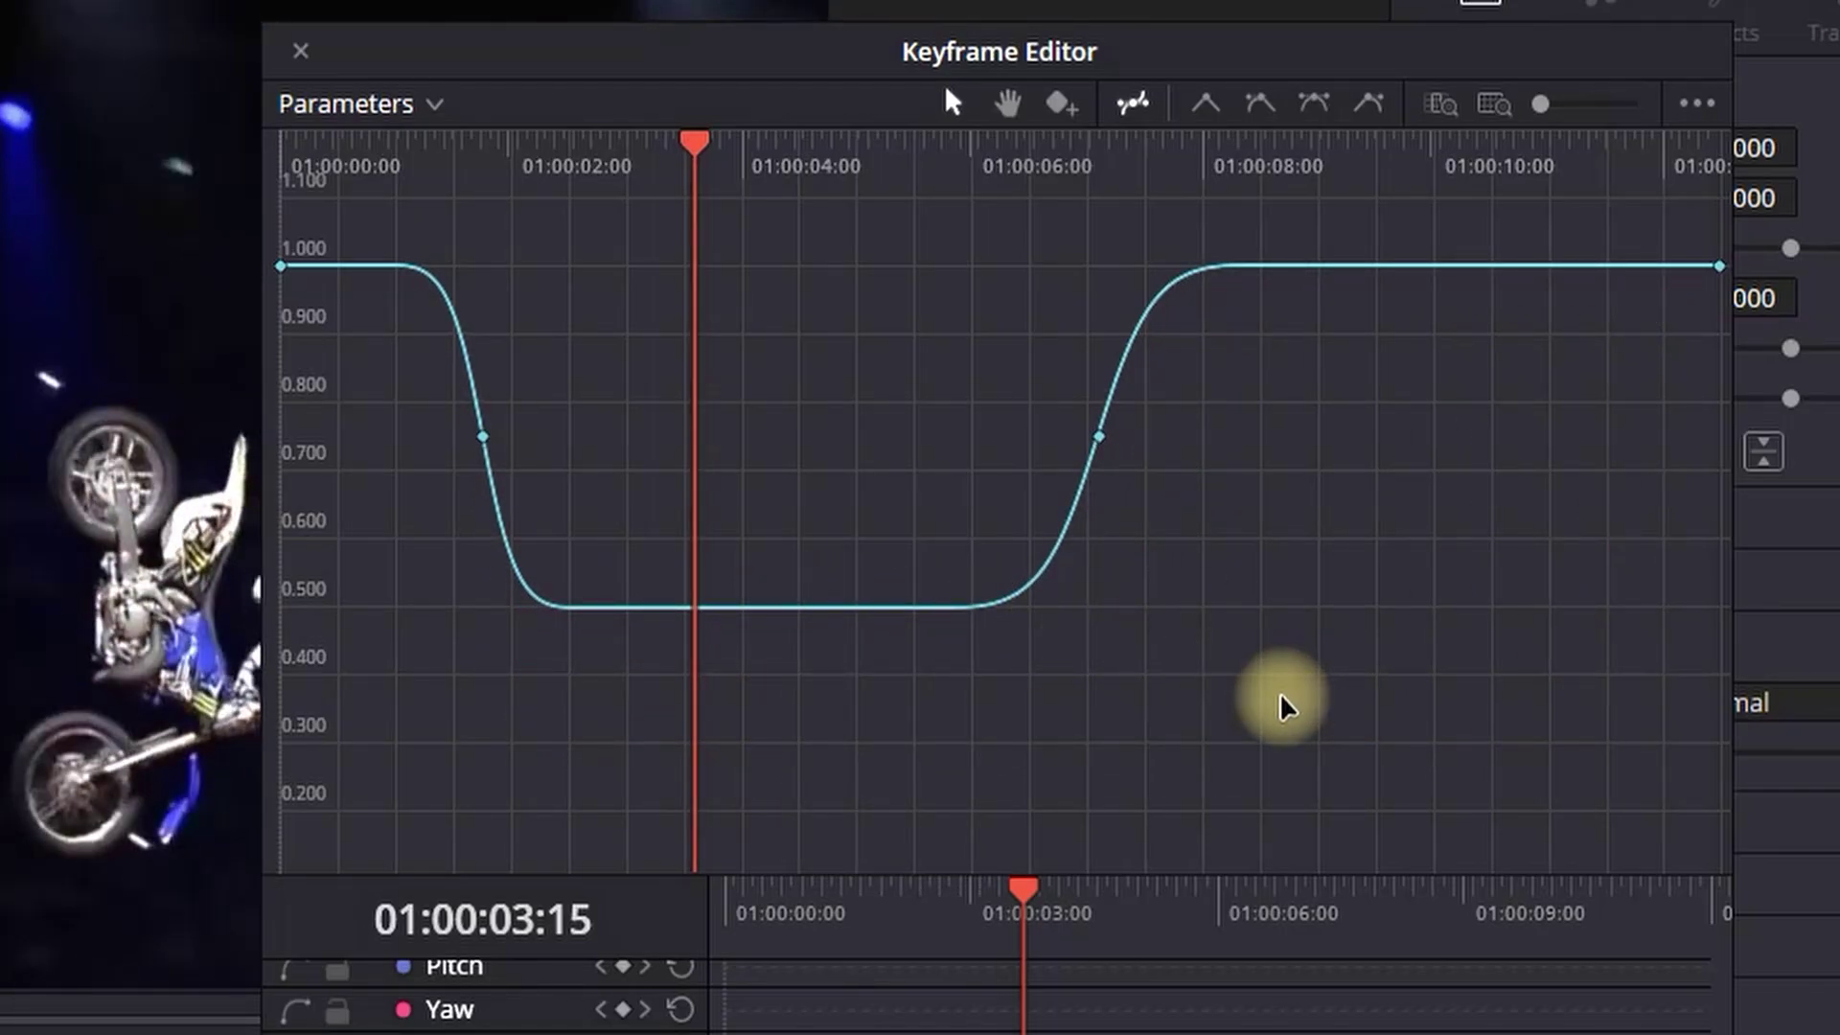
- Add Retime Speed keyframes near 01:00:08:00 and 01:00:10:08
left_click(1062, 104)
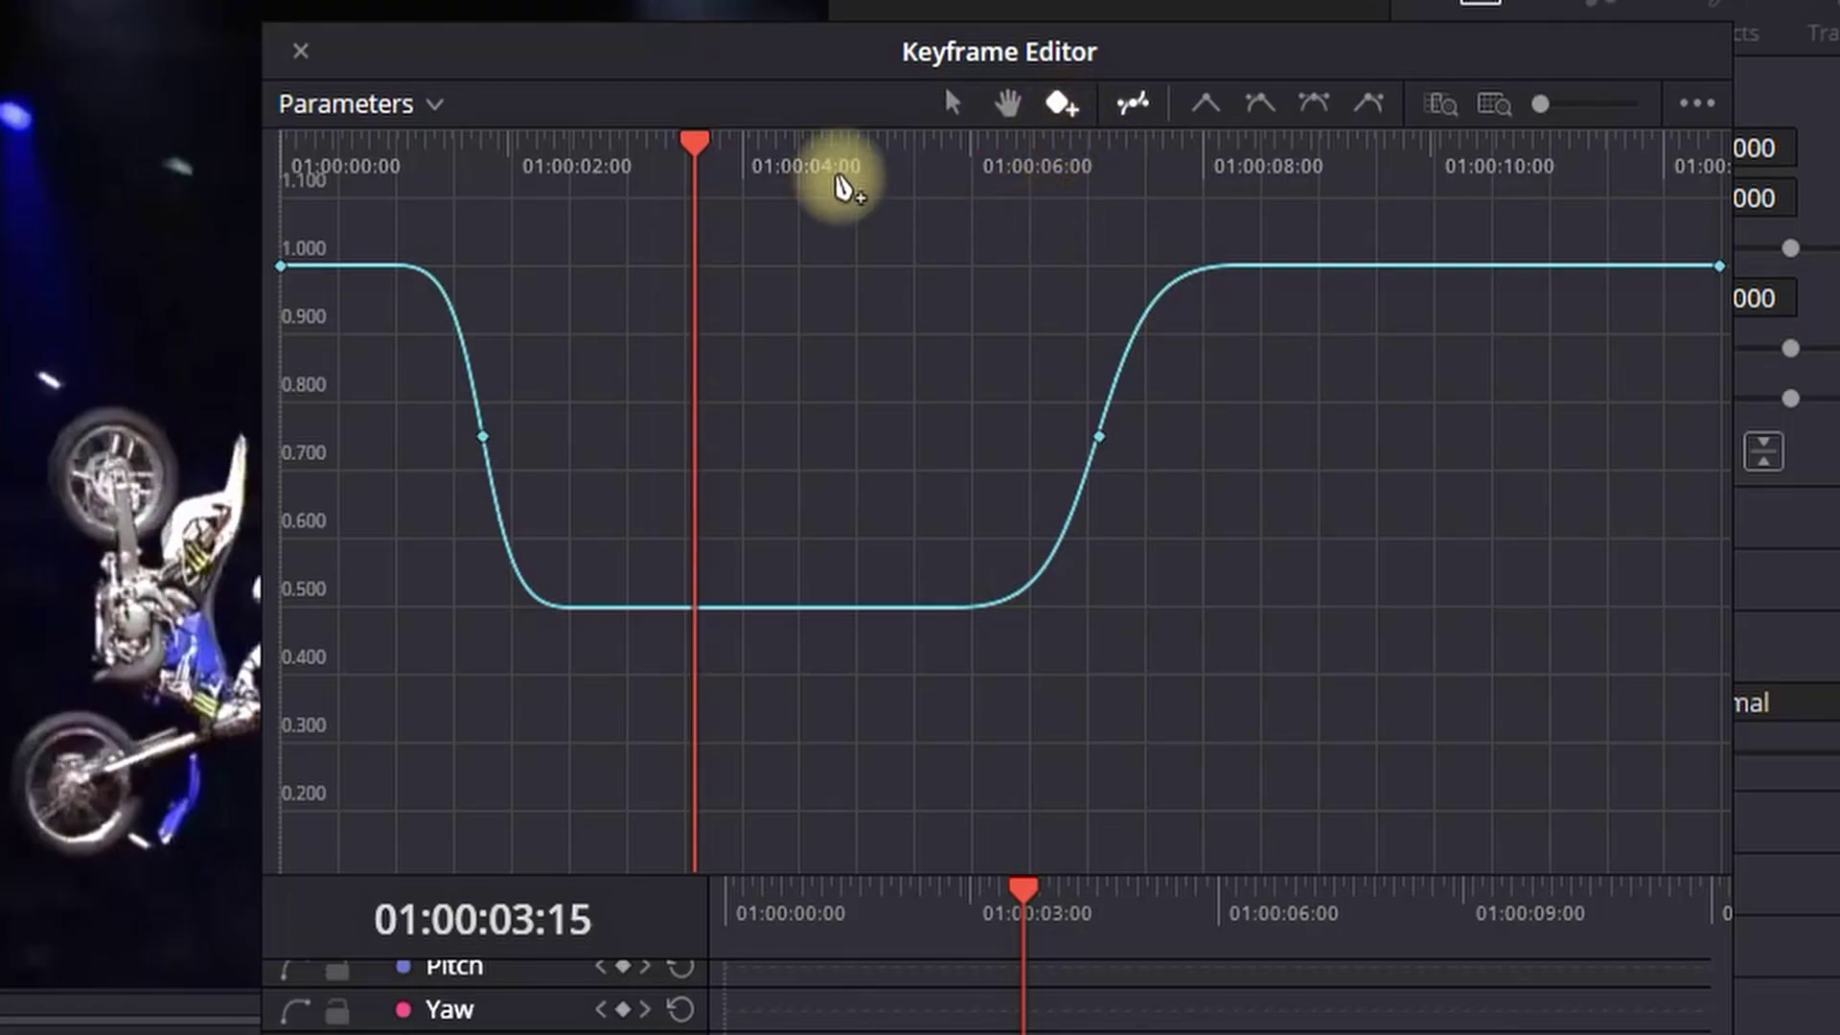
left_click_drag(699, 143, 1270, 203)
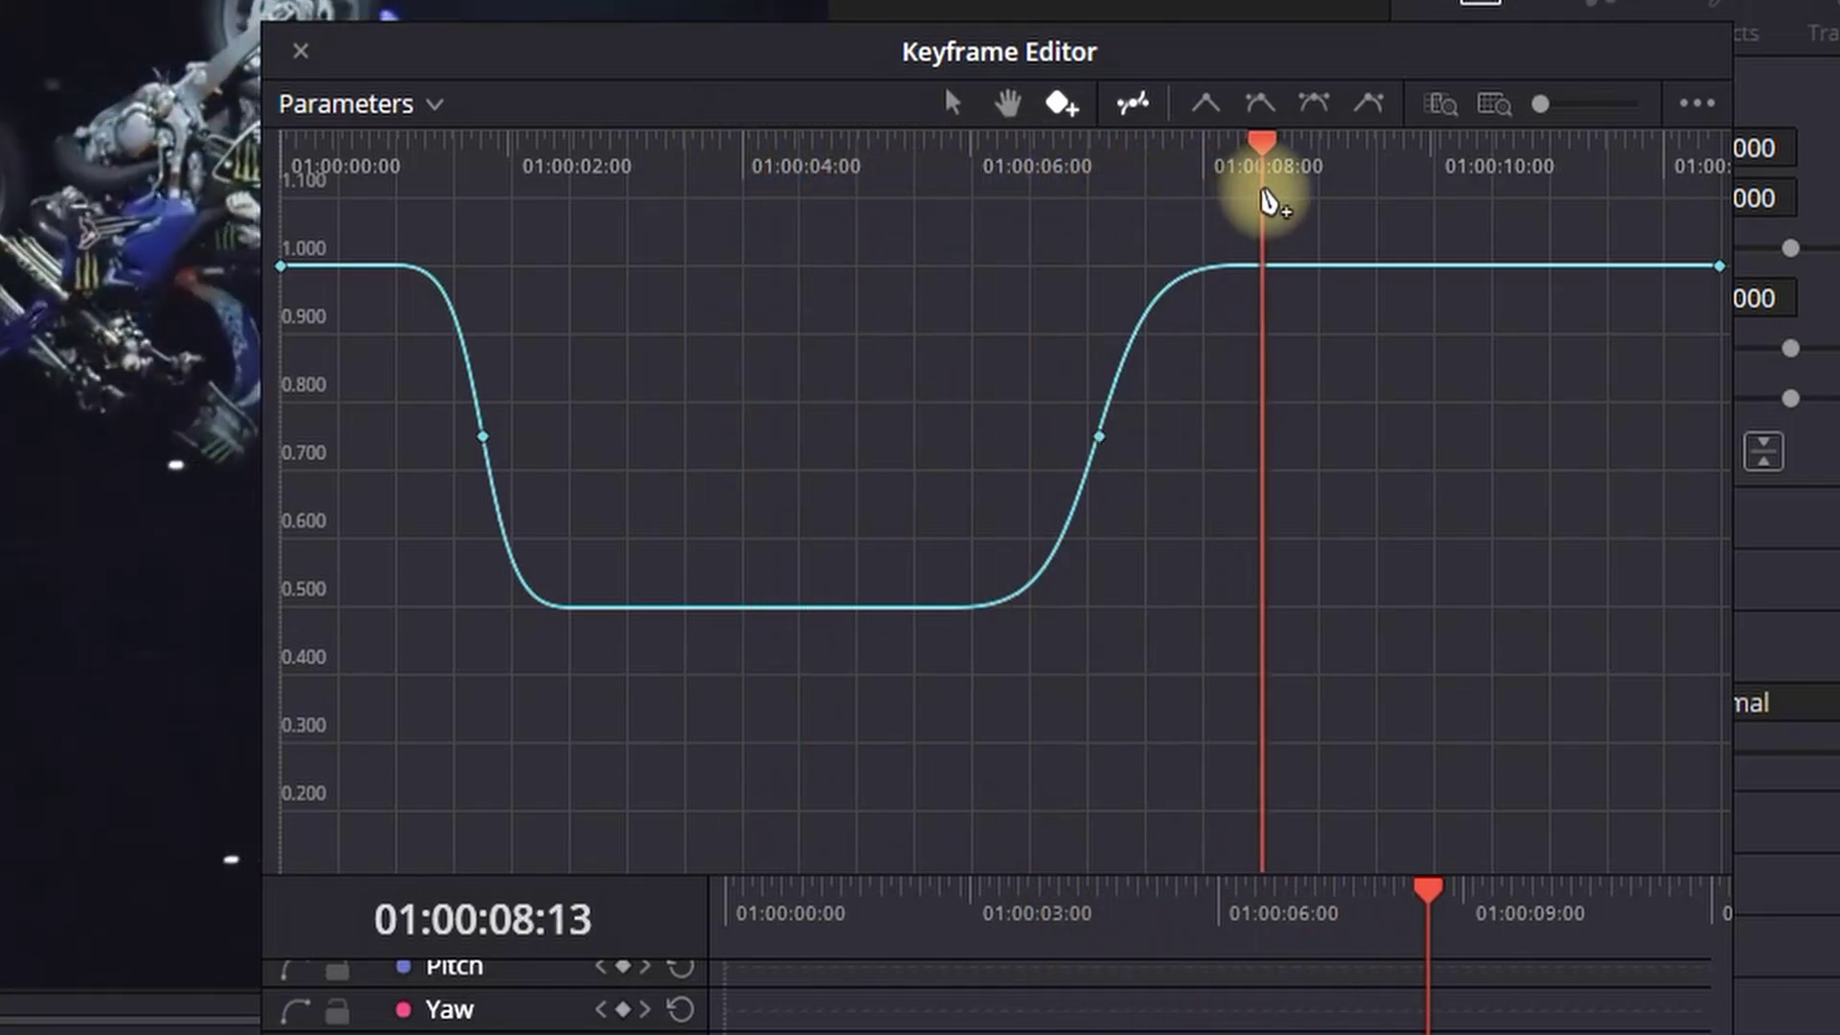
left_click(1265, 267)
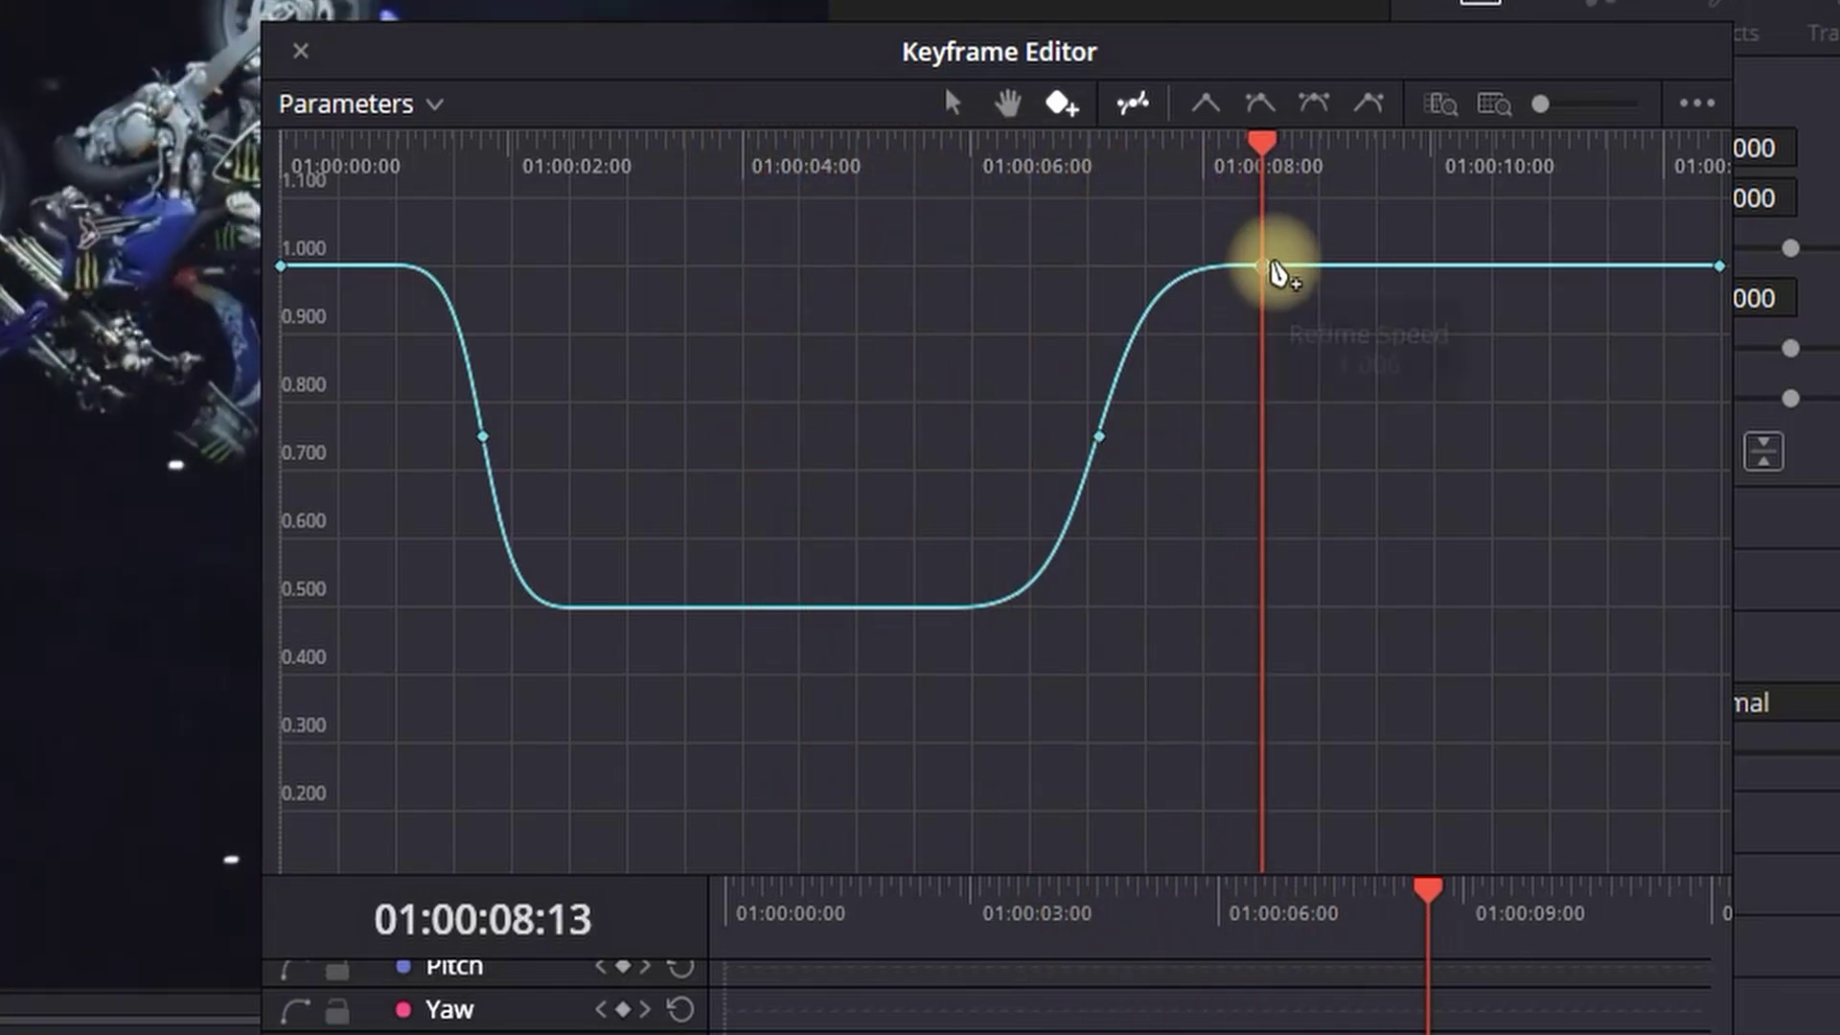
left_click_drag(1264, 143, 1473, 173)
left_click(1472, 267)
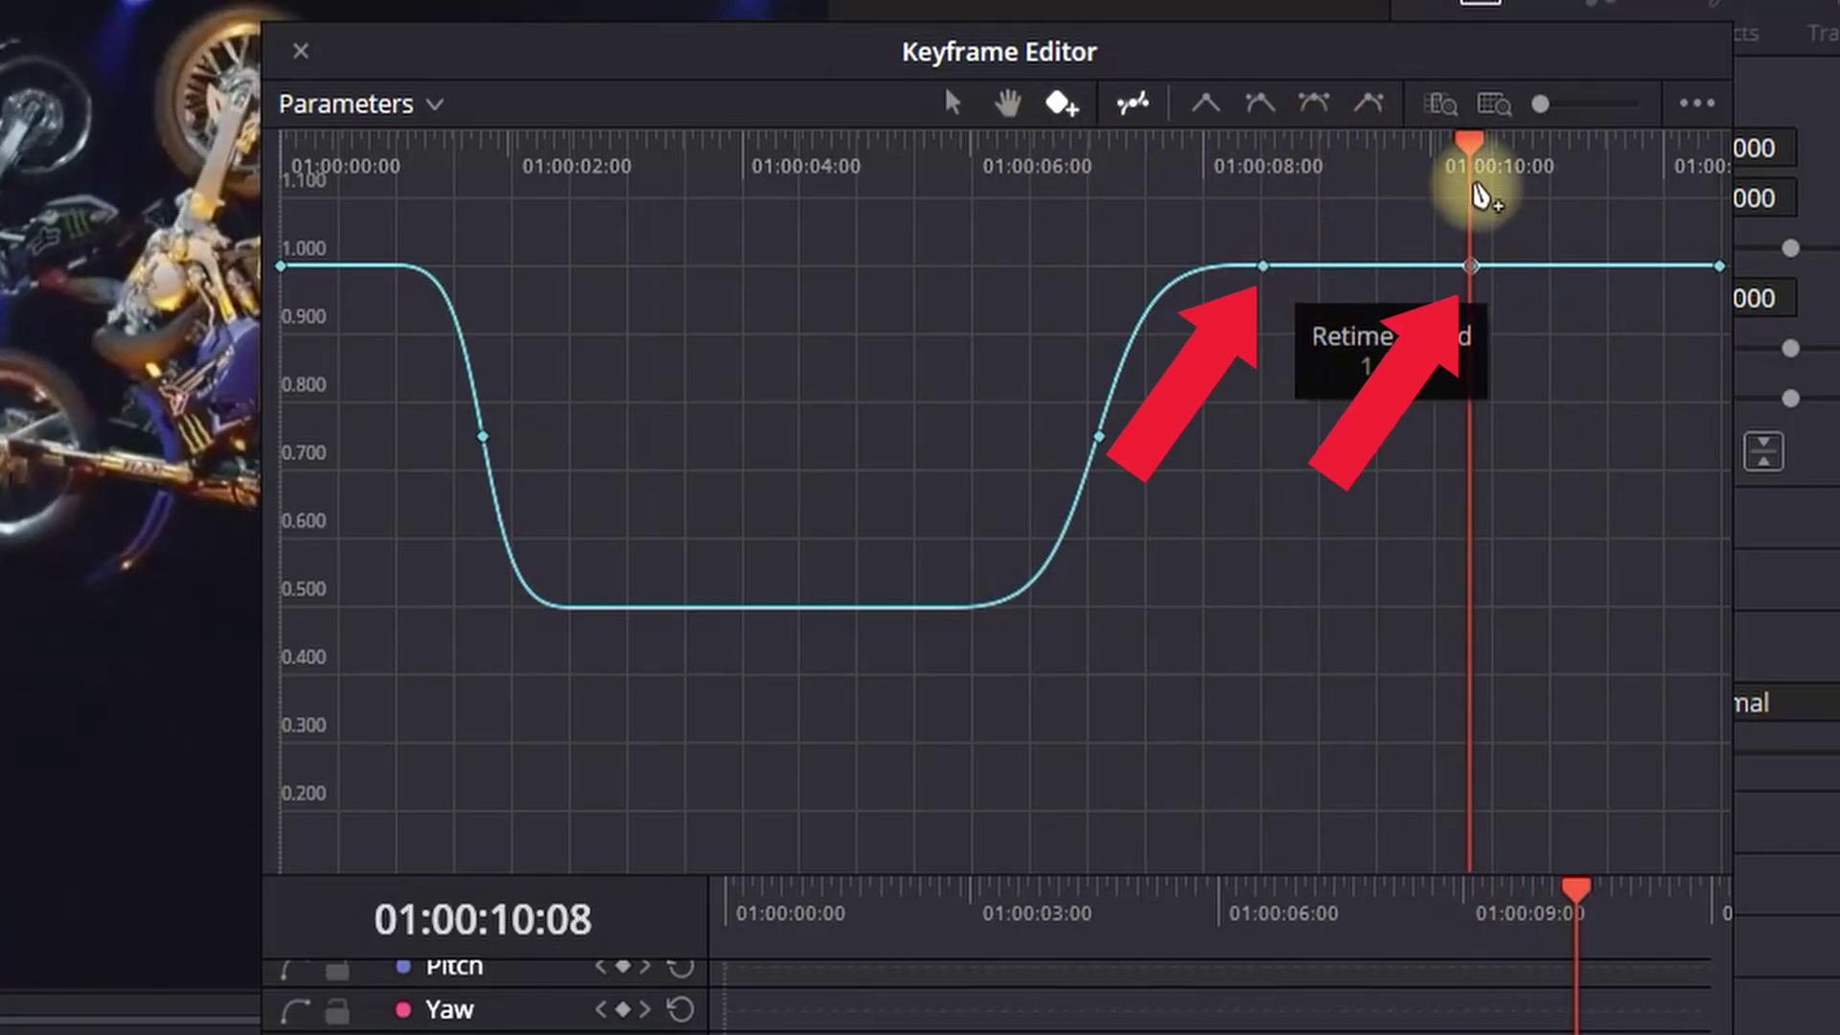
- Lower the speed between the two new keyframes to about 0.76
key("space")
key("space")
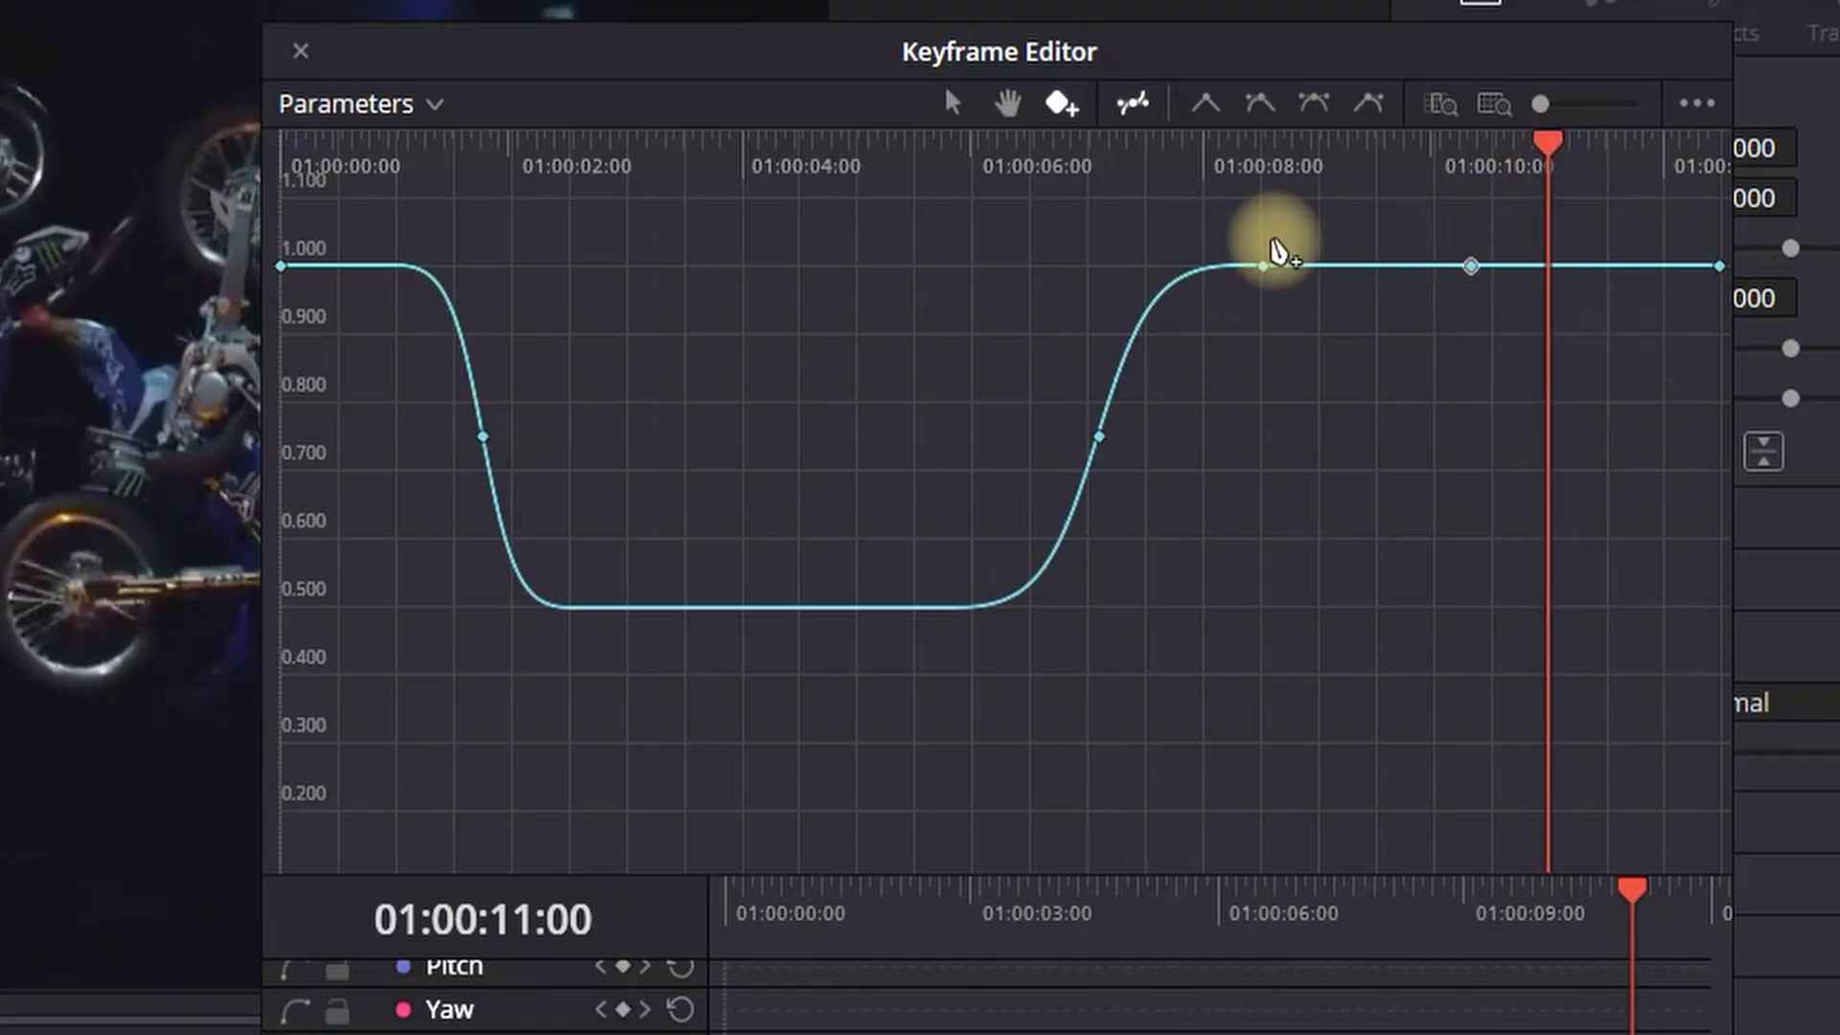
left_click(955, 105)
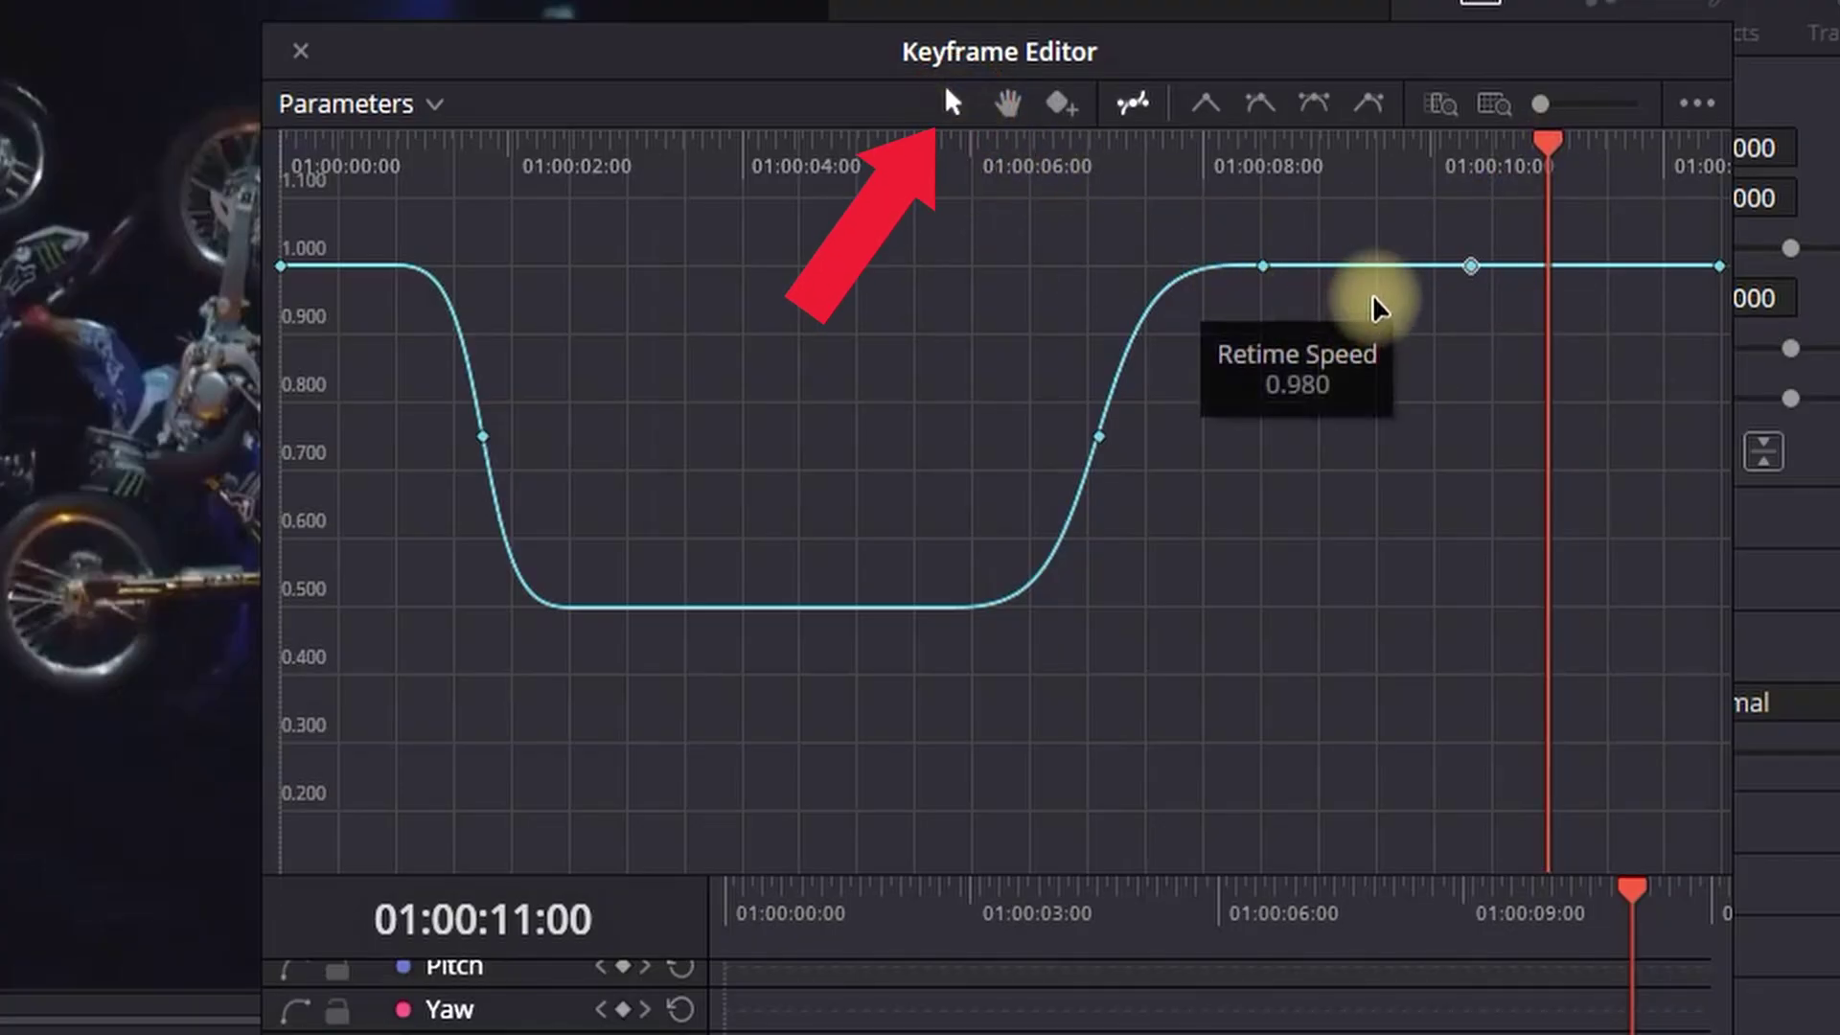
left_click_drag(1359, 271, 1370, 430)
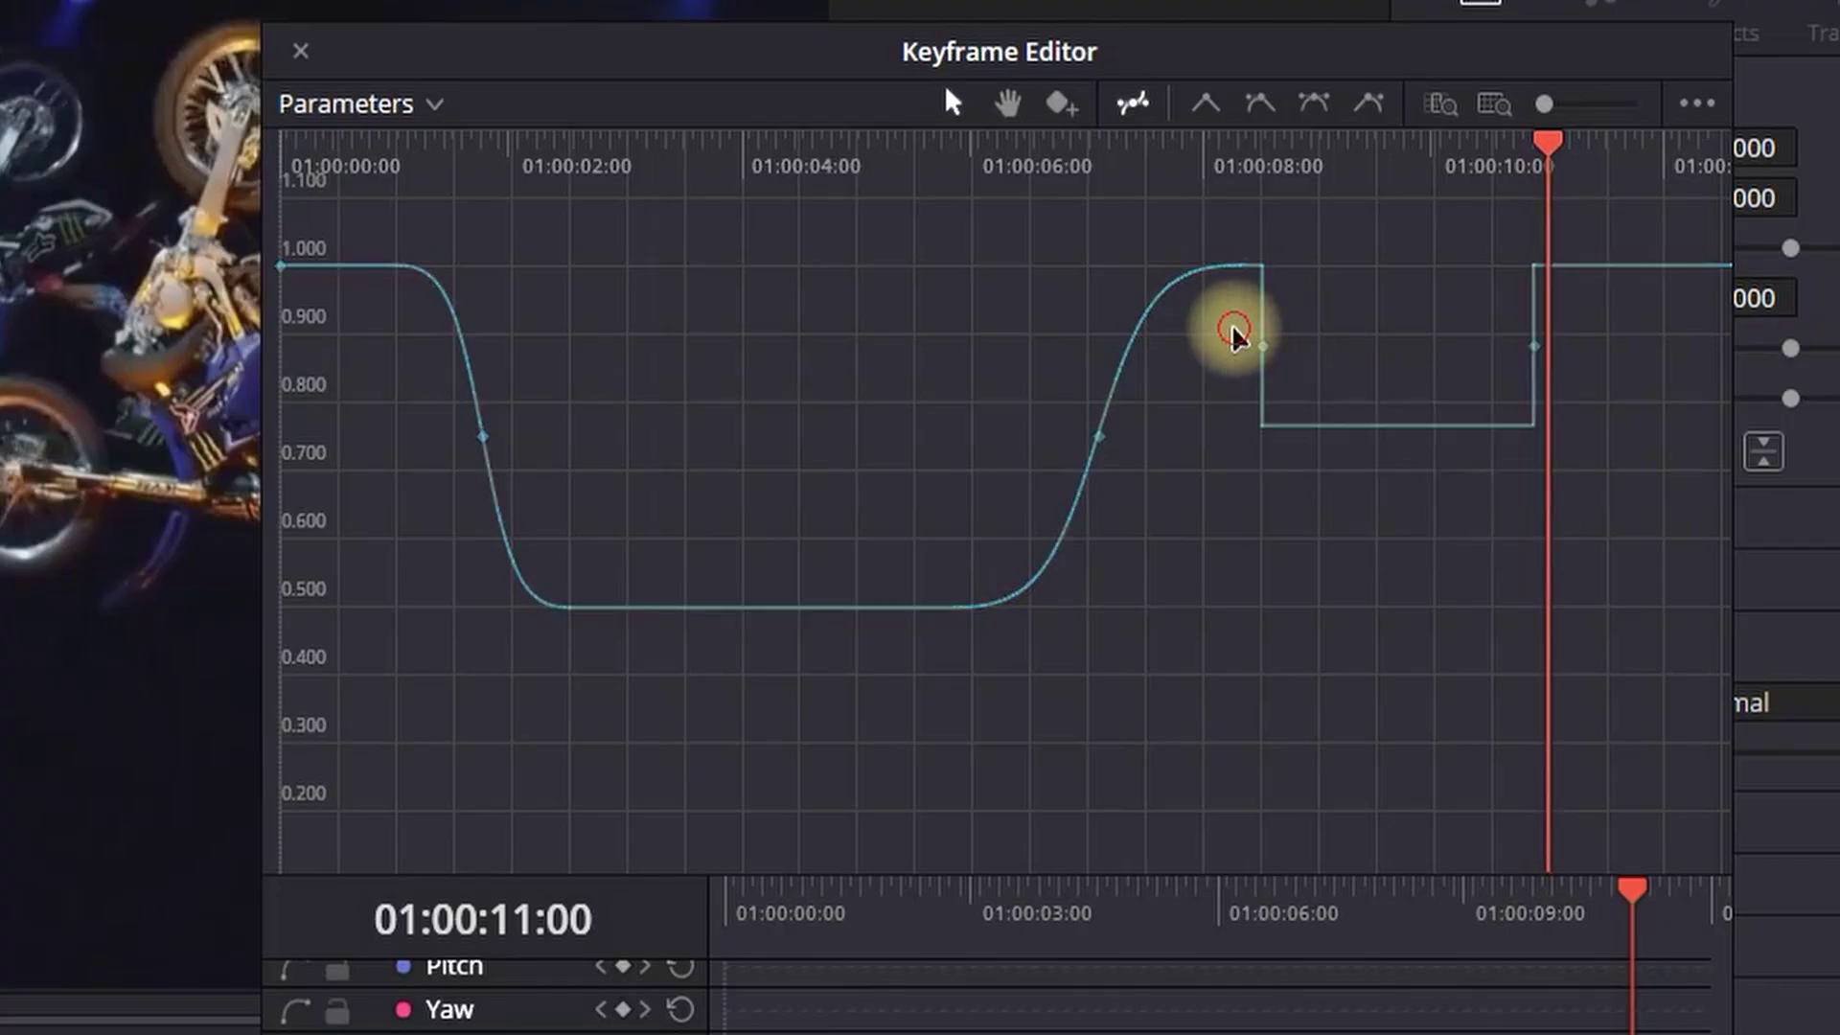
- Select both keyframes of the 0.76 dip for easing, then pick the left one
left_click_drag(1232, 326, 1559, 374)
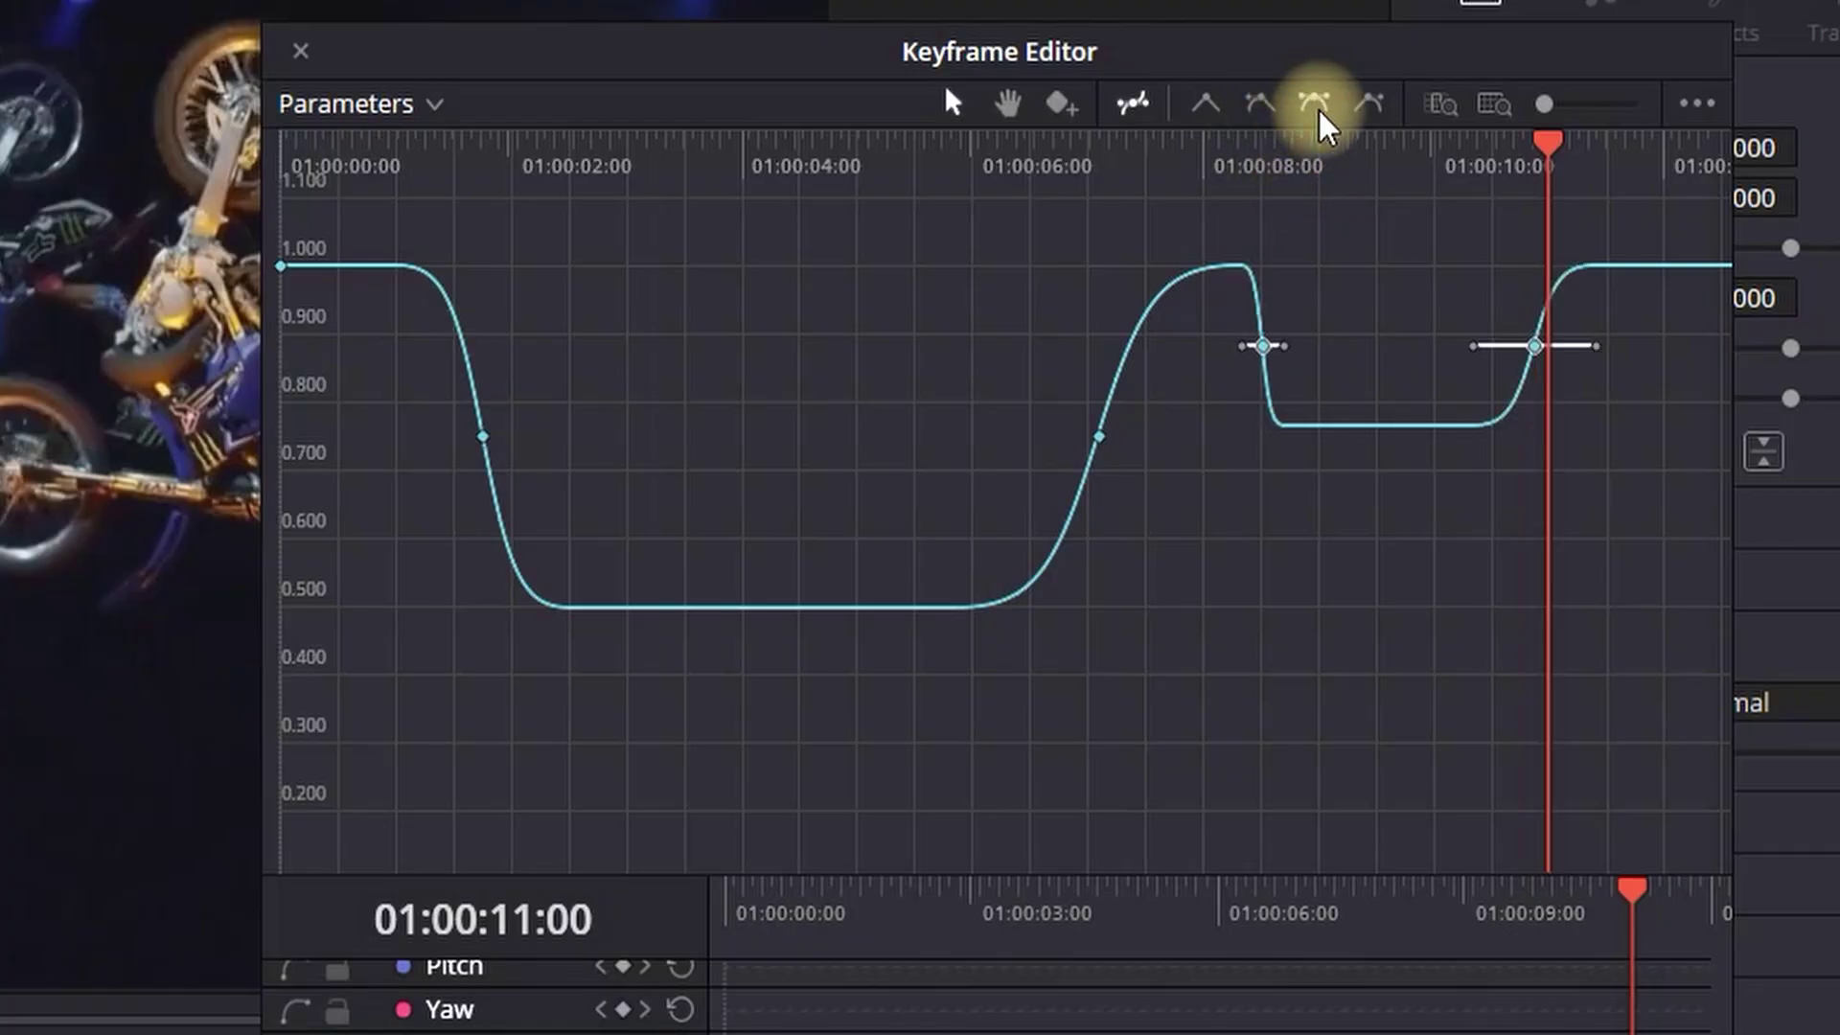
left_click(1285, 353)
left_click(1287, 351)
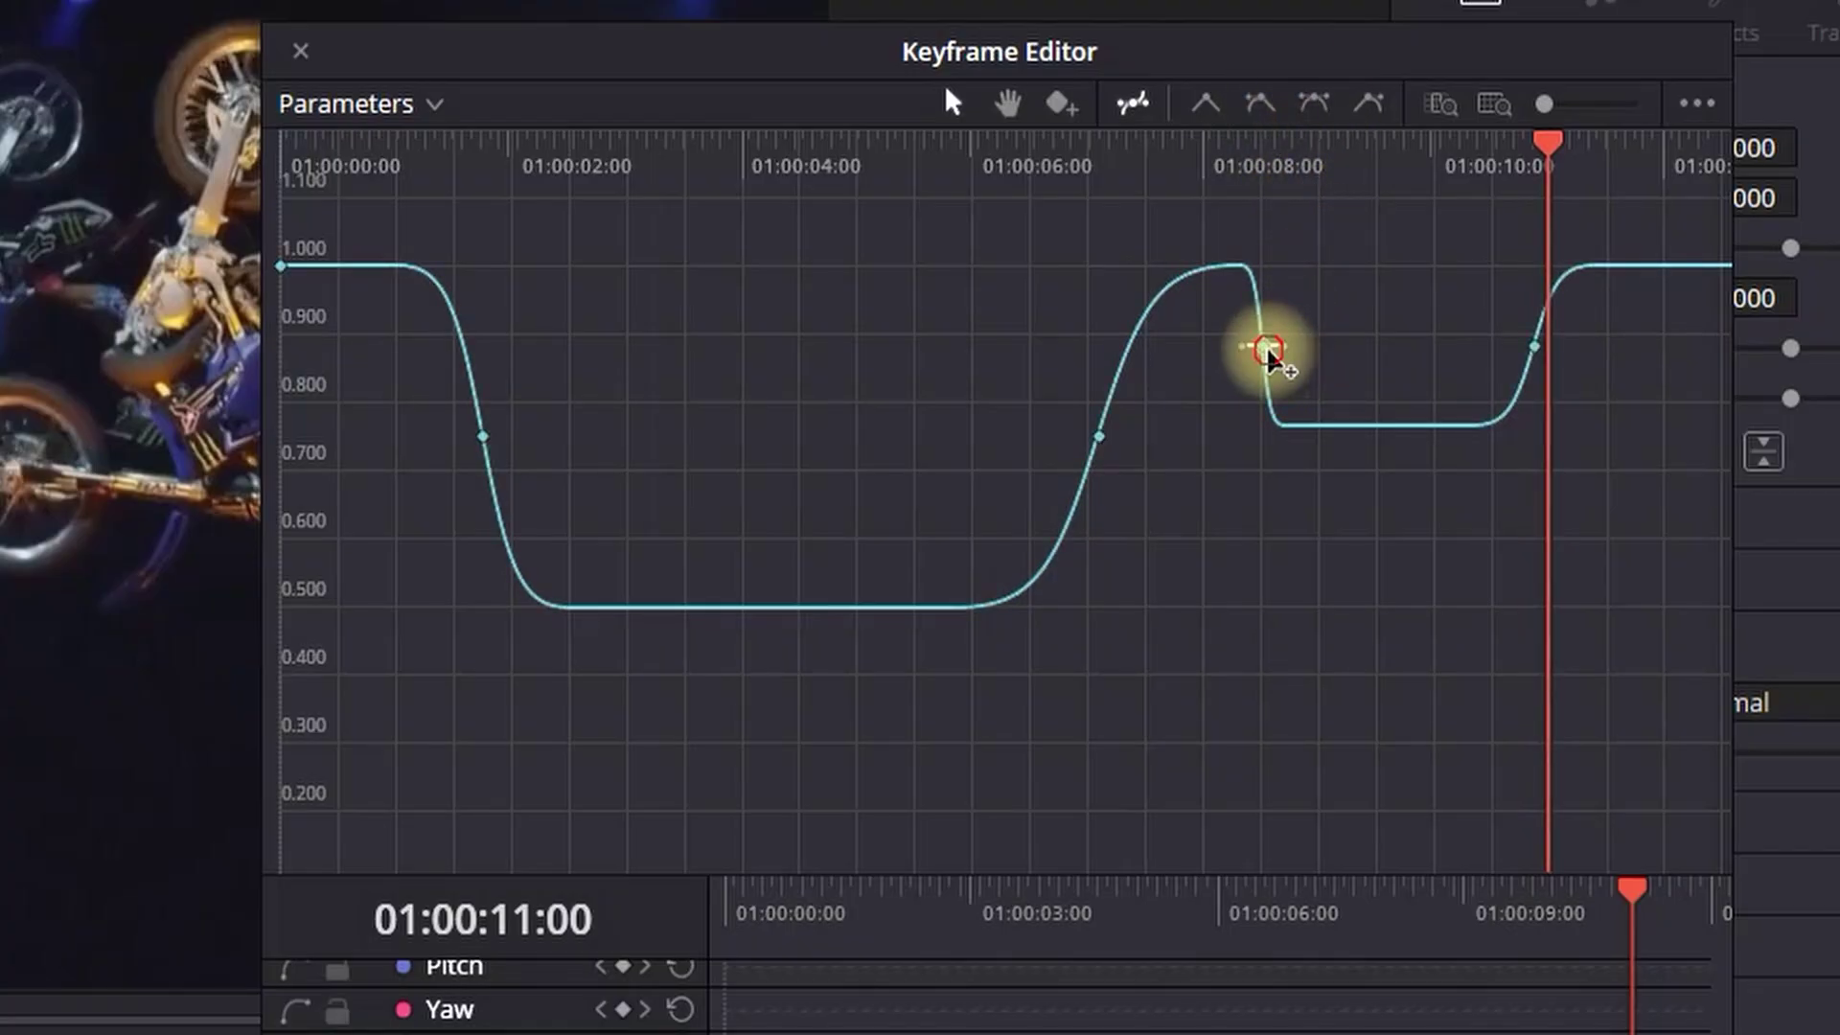